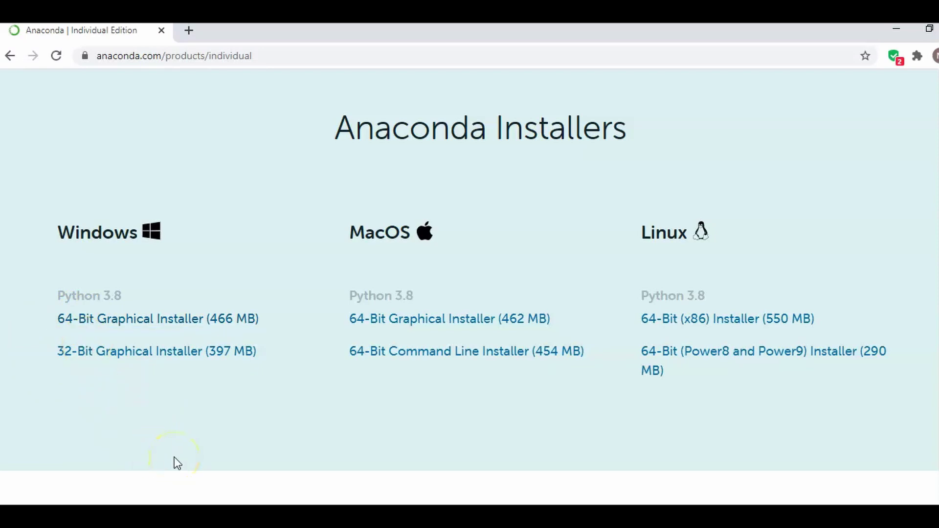
- Check the computer's system type in the Control Panel's System information, and close the window
key(super)
key(super)
text(contr)
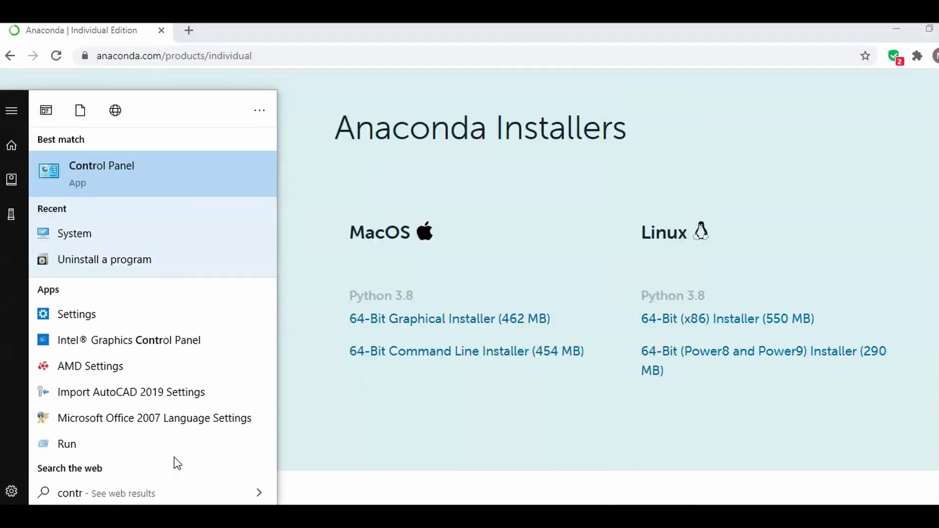
key(Return)
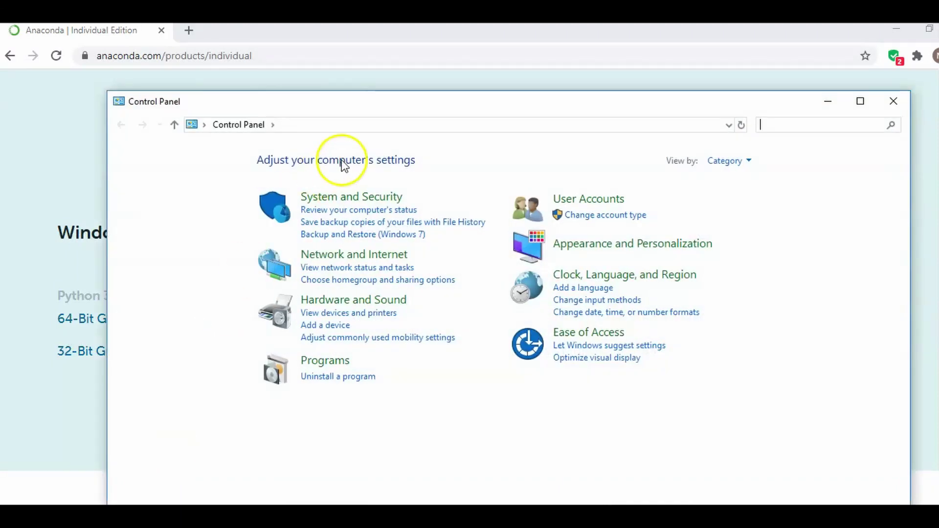
click(349, 196)
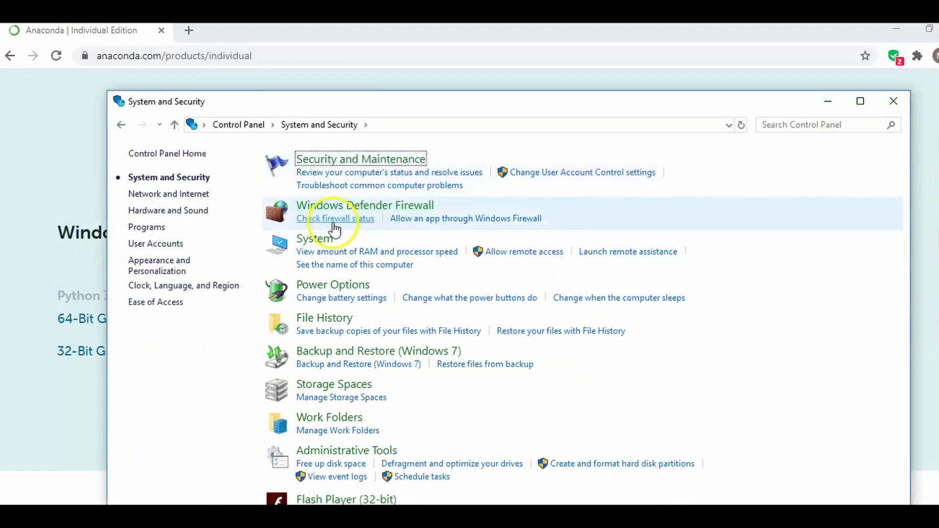
click(319, 240)
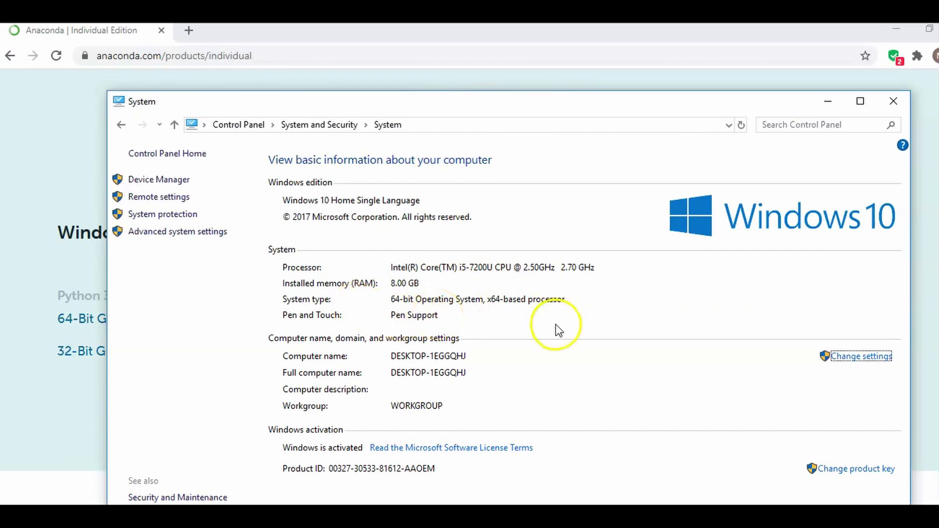
click(881, 100)
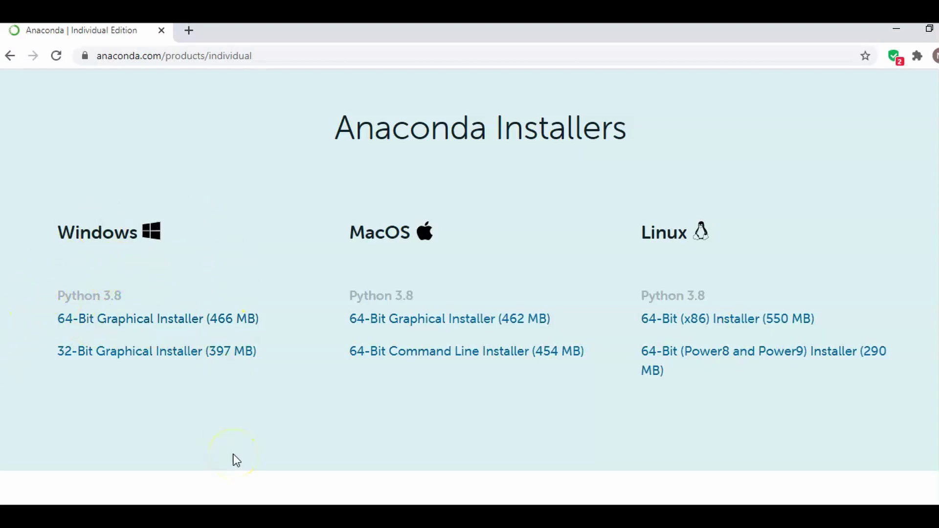
- Check in Command Prompt whether Python is installed by running python, and close the window
key(super)
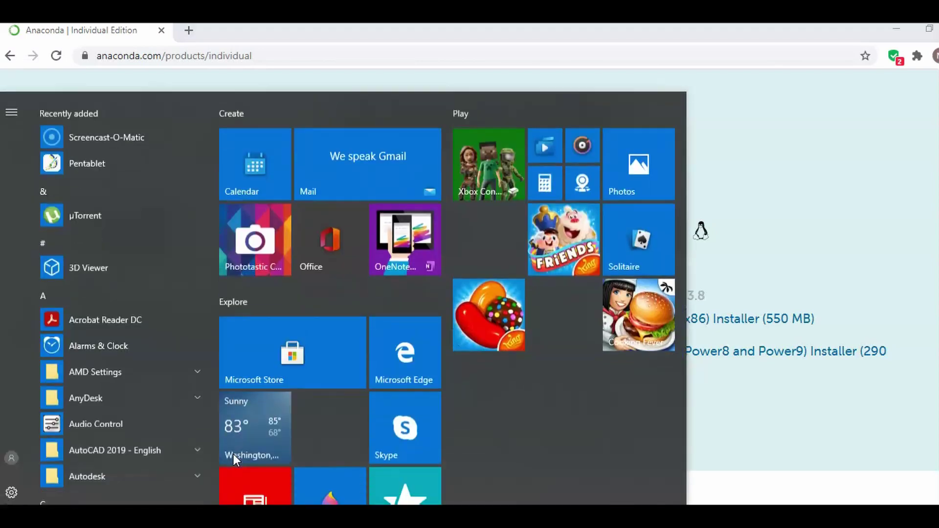
text(comm)
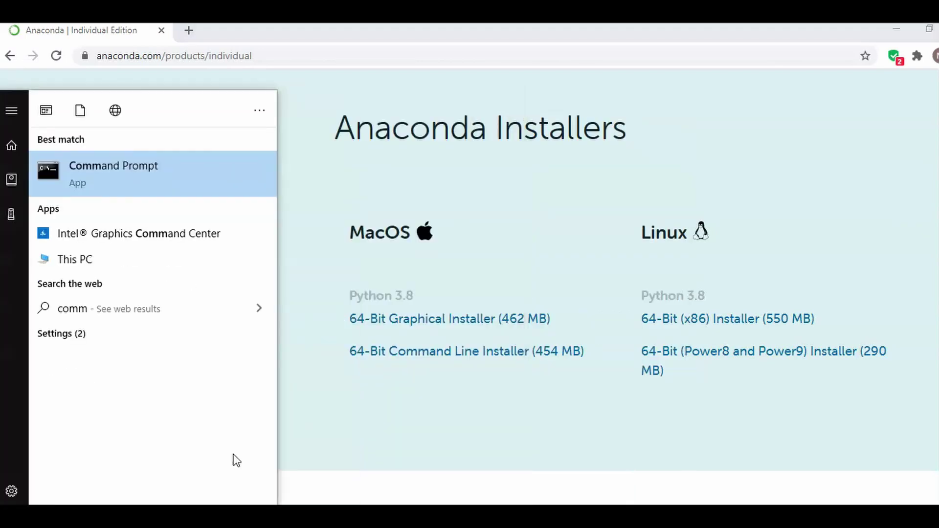
key(Return)
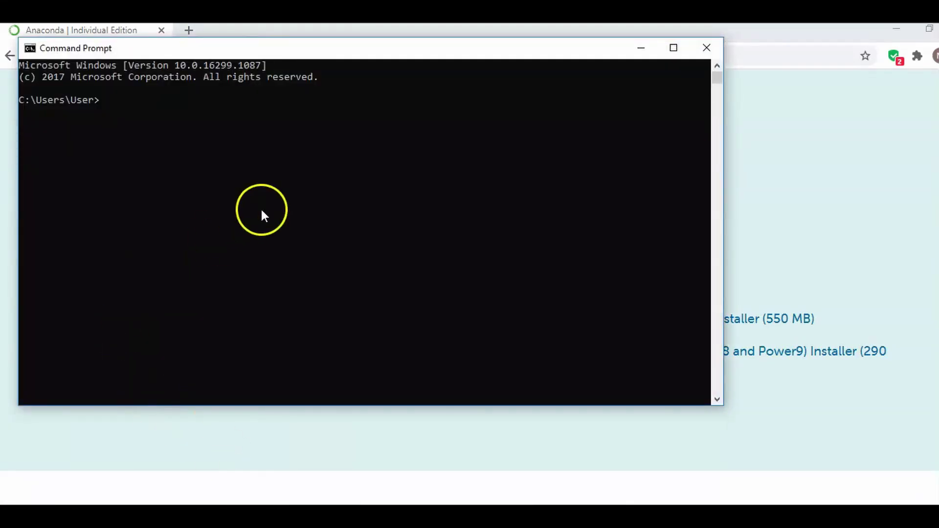
drag(305, 49, 421, 79)
click(316, 203)
text(python)
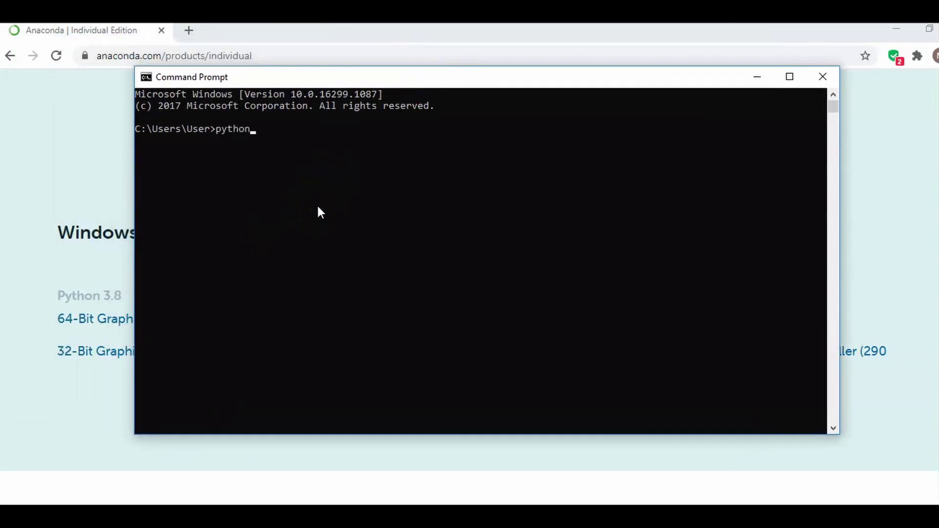
key(Return)
click(309, 203)
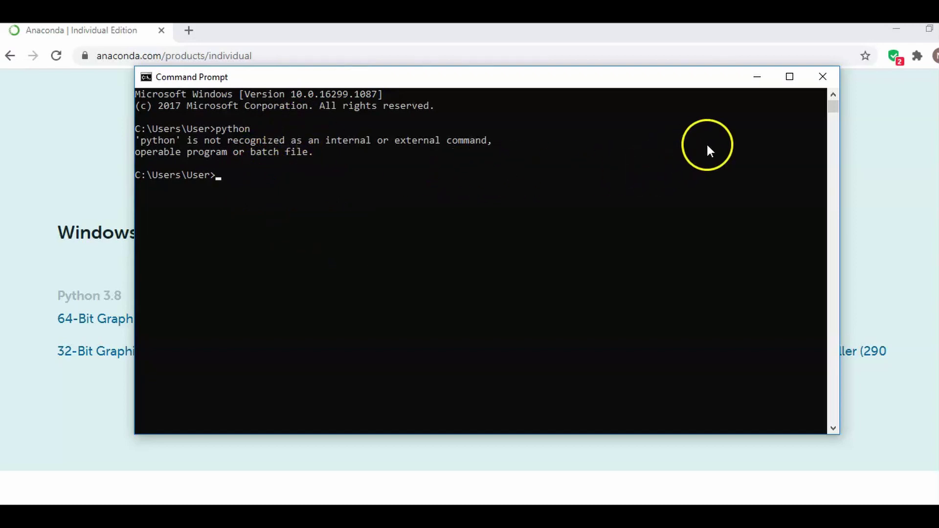
click(817, 77)
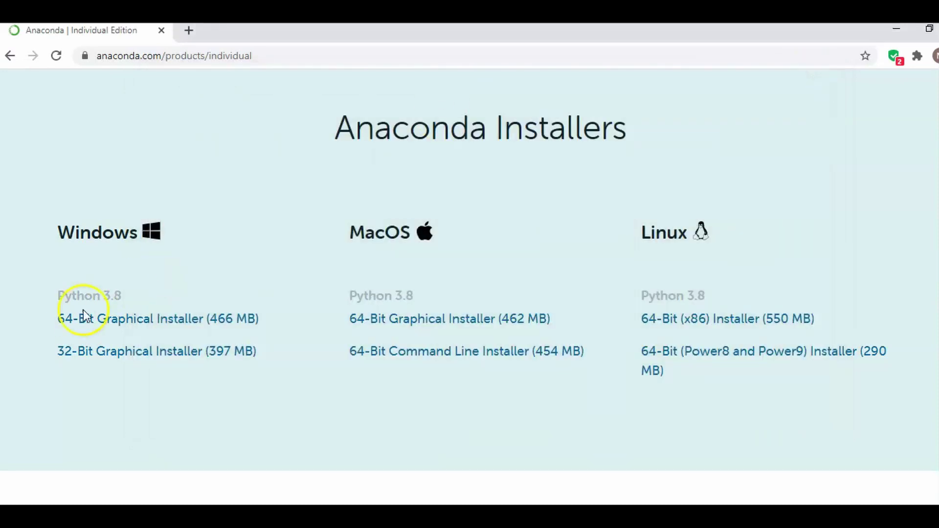
- Start downloading the Windows 64-Bit Graphical Installer for Python 3.8 and cancel the download
click(66, 324)
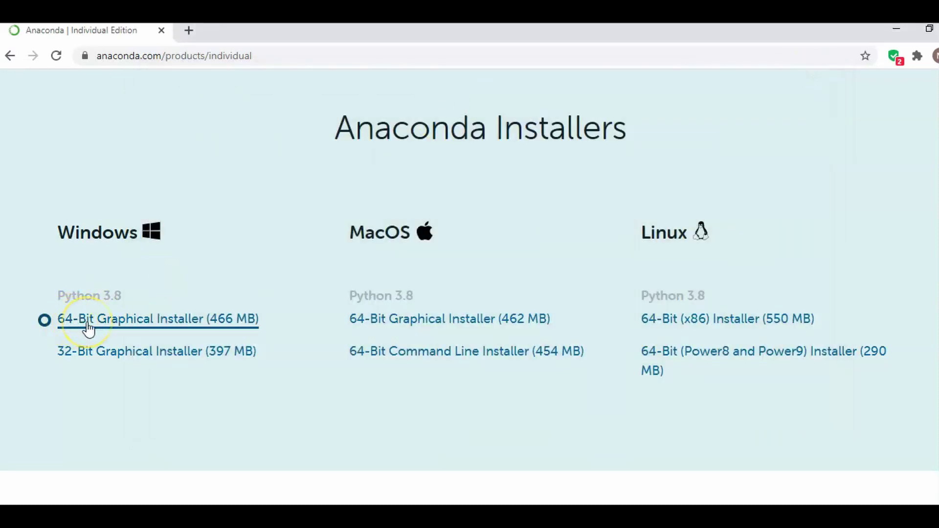
click(86, 322)
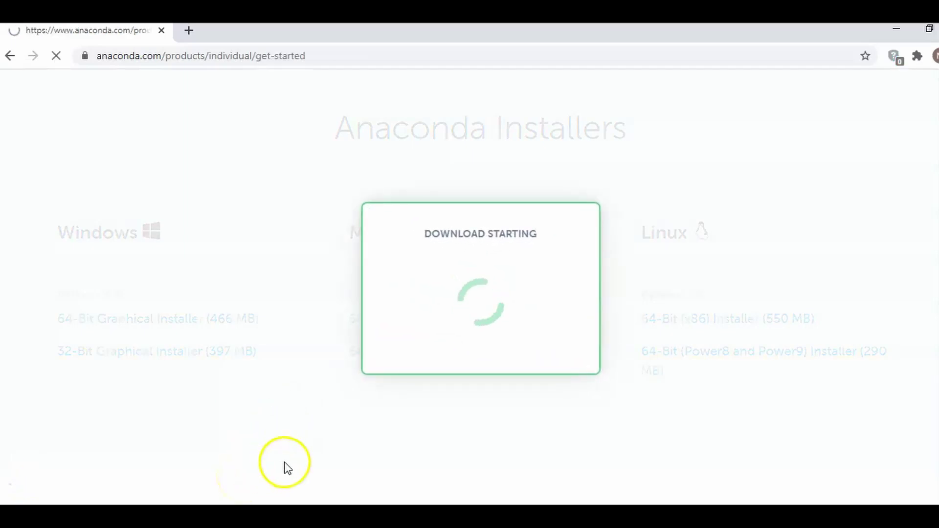
click(134, 514)
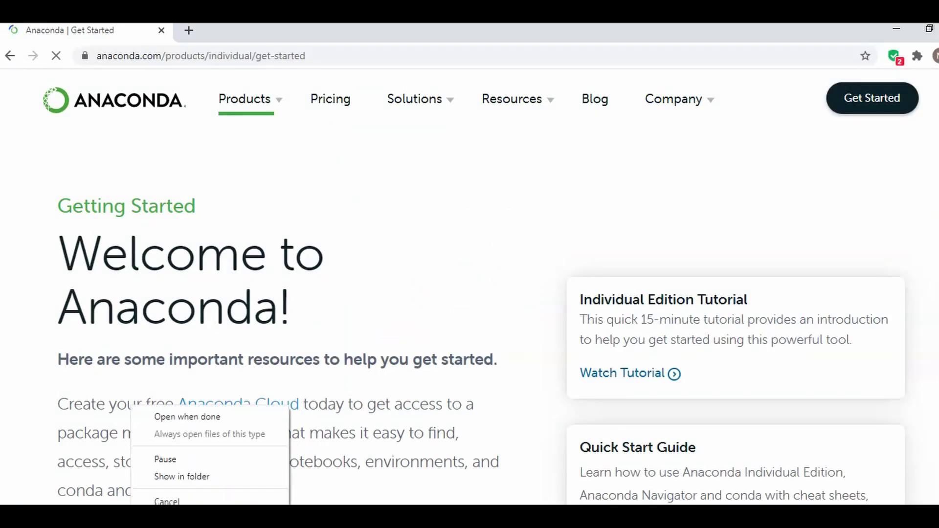
click(166, 501)
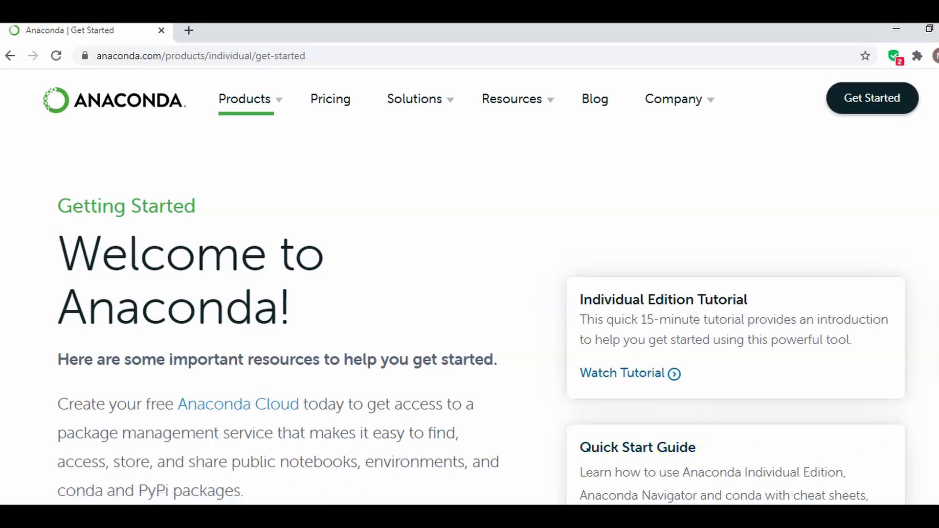
- Launch the Anaconda3-2020.07-Windows-x86_64 installer from the software folder and accept its license agreement
click(213, 145)
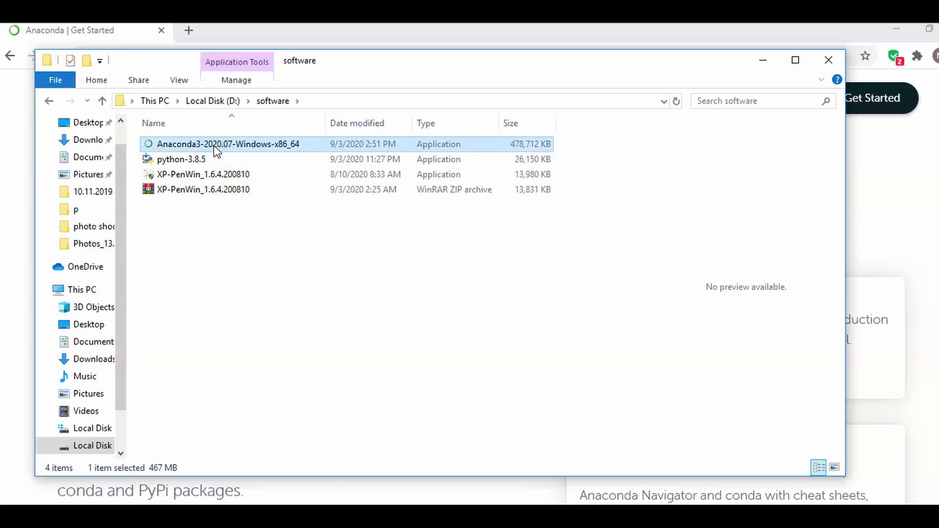
double_click(213, 145)
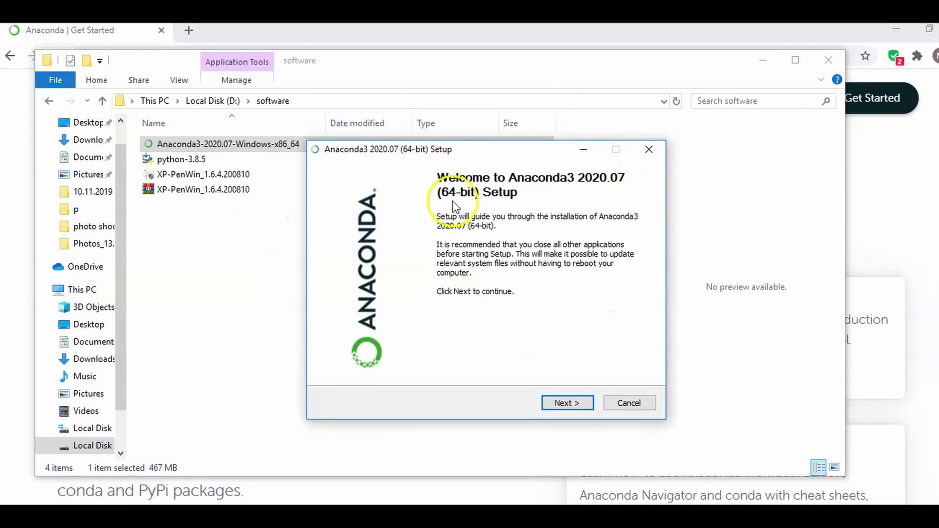
click(567, 403)
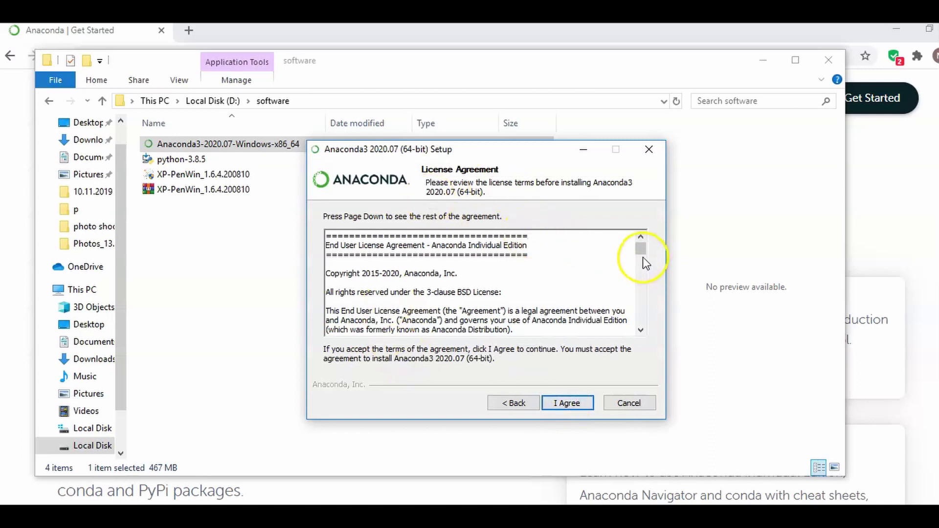
drag(642, 251, 643, 319)
click(582, 403)
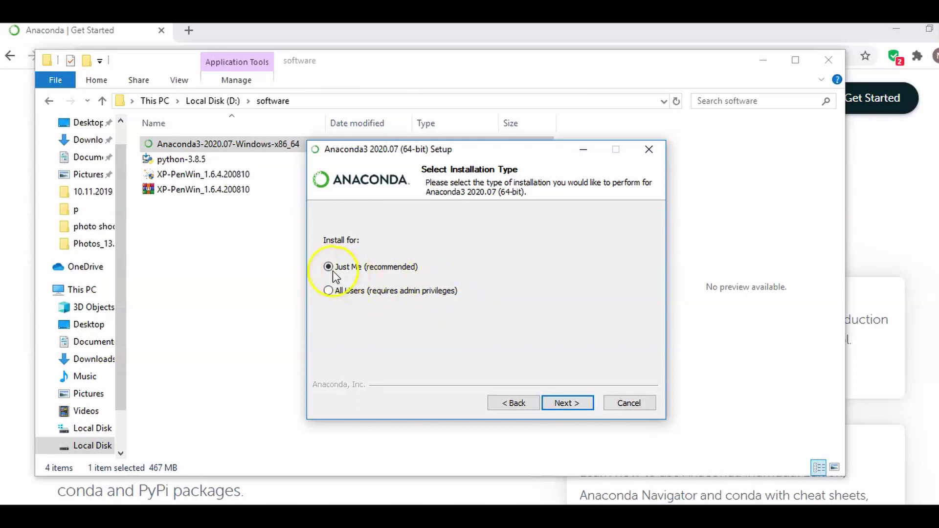
- Choose the Just Me installation type and accept C:\Users\User\anaconda3 as the destination folder
click(567, 403)
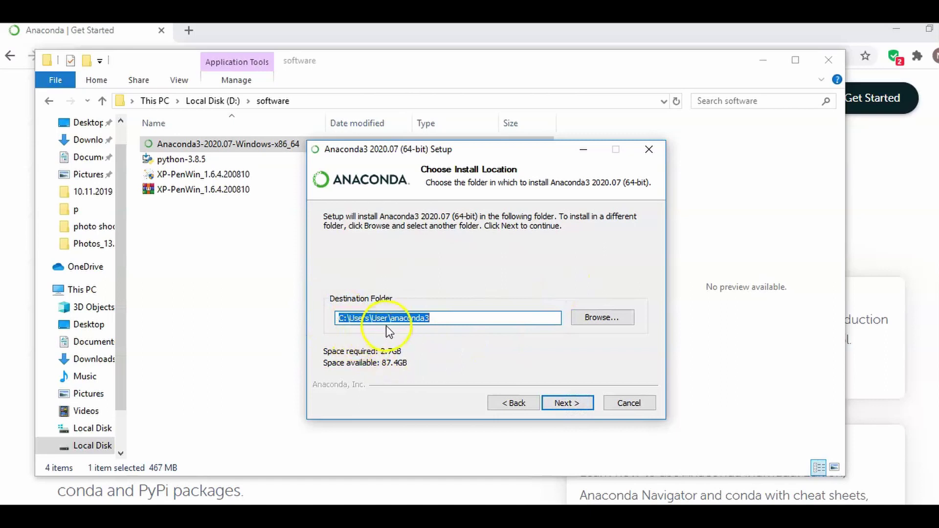
click(604, 329)
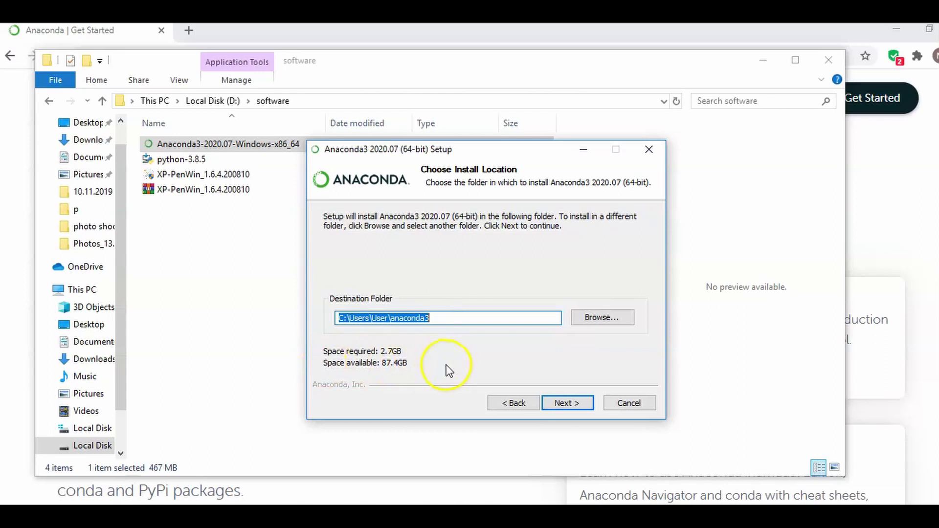
click(576, 402)
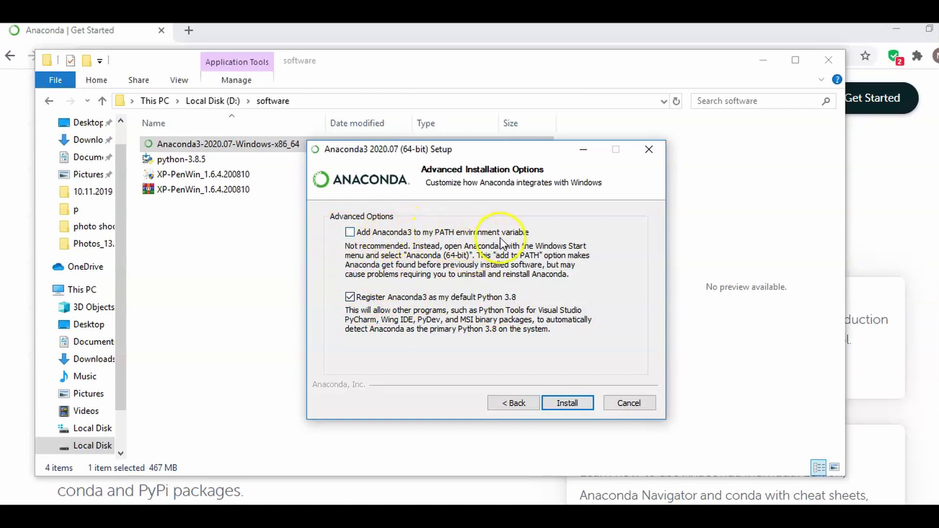
- Install Anaconda3 as the default Python 3.8 without adding it to the PATH environment variable, showing the installation details
click(349, 233)
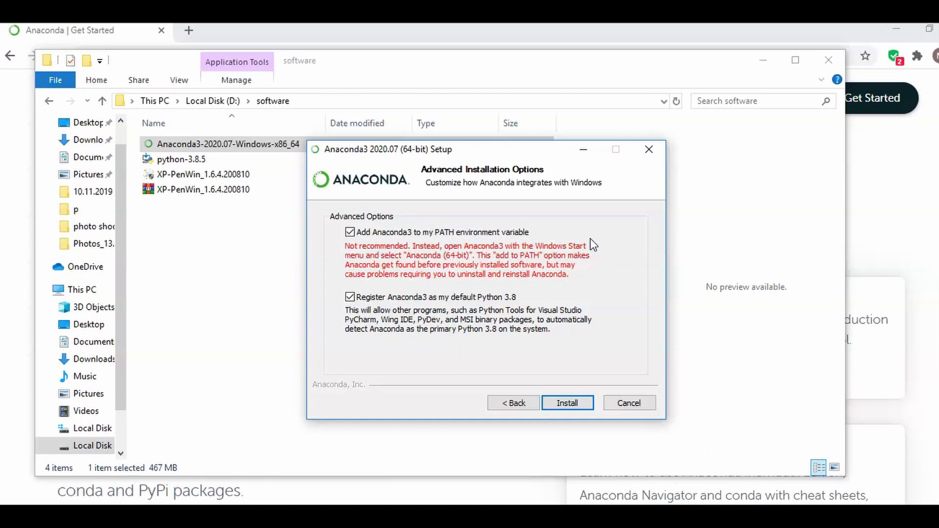
click(351, 232)
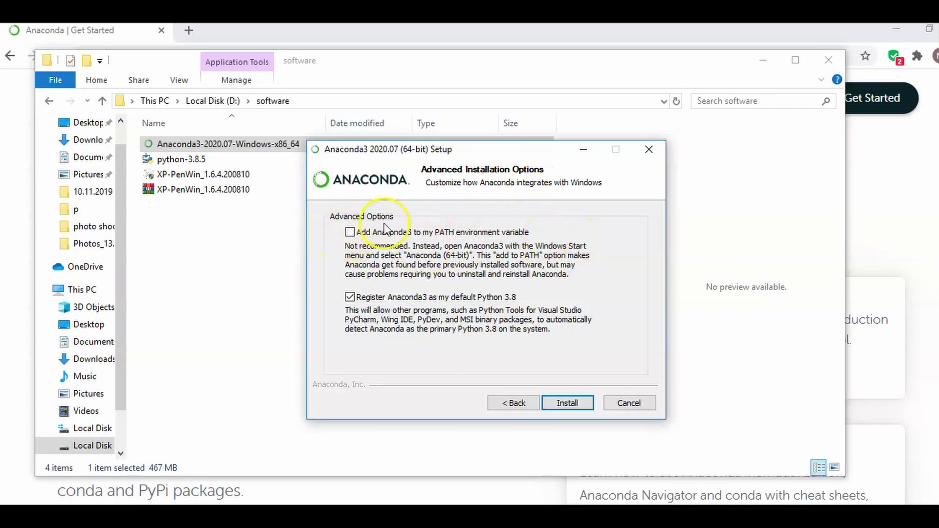
click(568, 403)
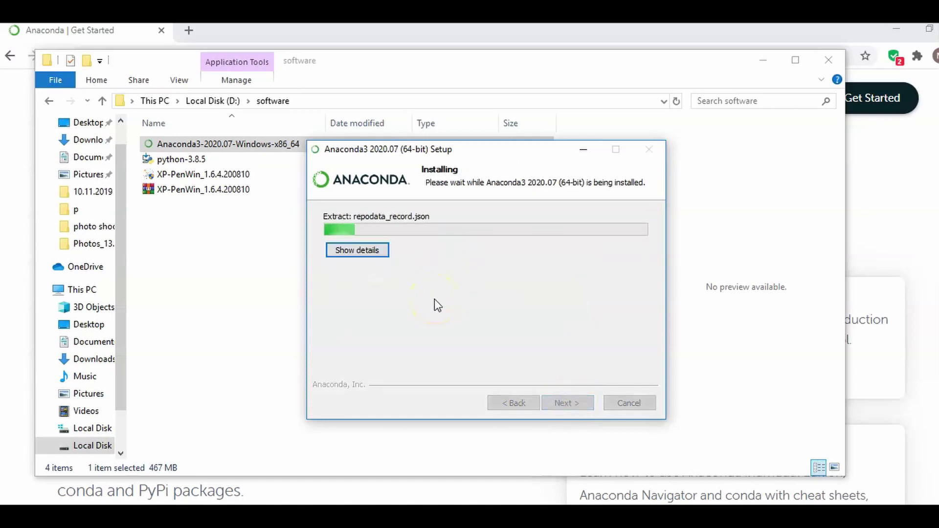
click(362, 251)
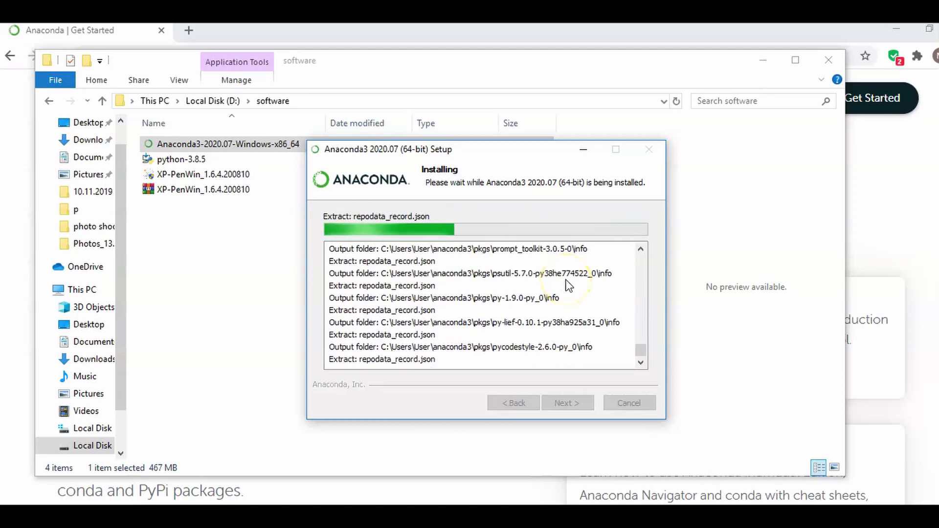
drag(494, 256, 588, 348)
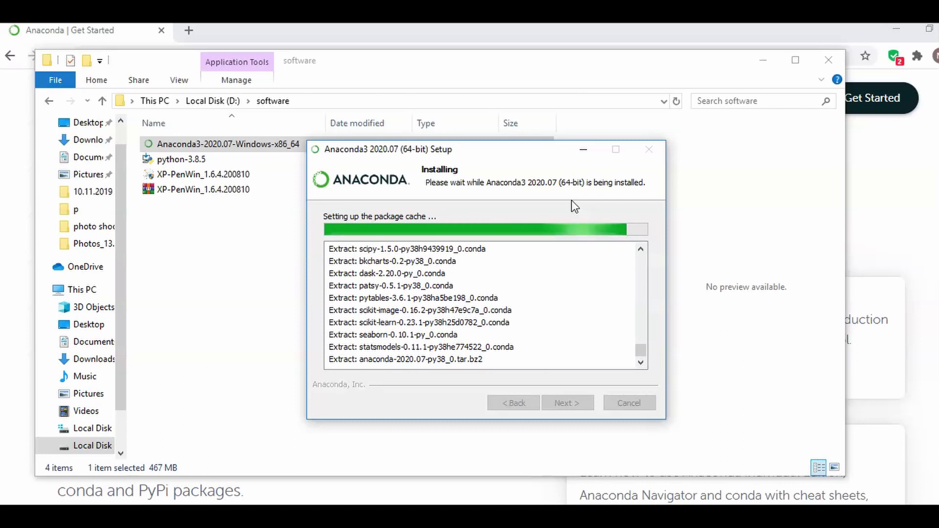
click(664, 216)
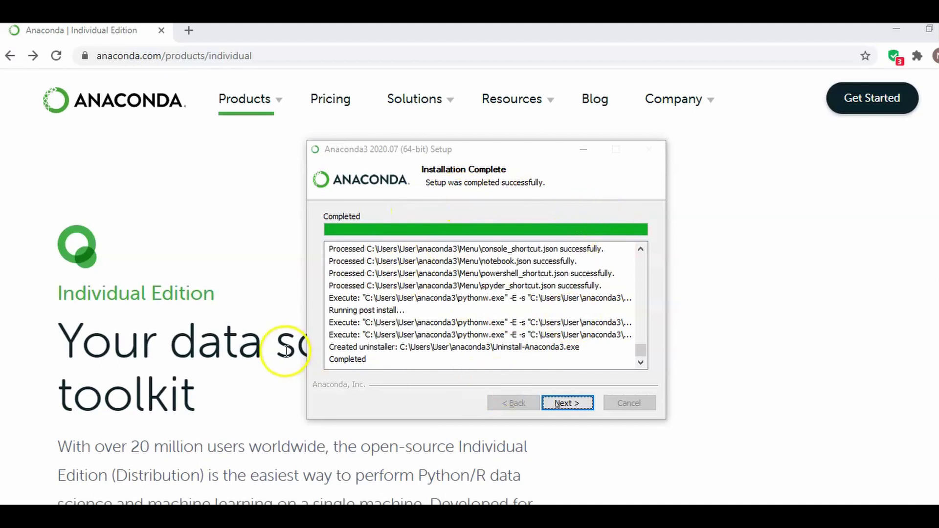
- Finish the Anaconda3 setup with the Individual Edition Tutorial and Learn More About Anaconda options turned off
click(583, 408)
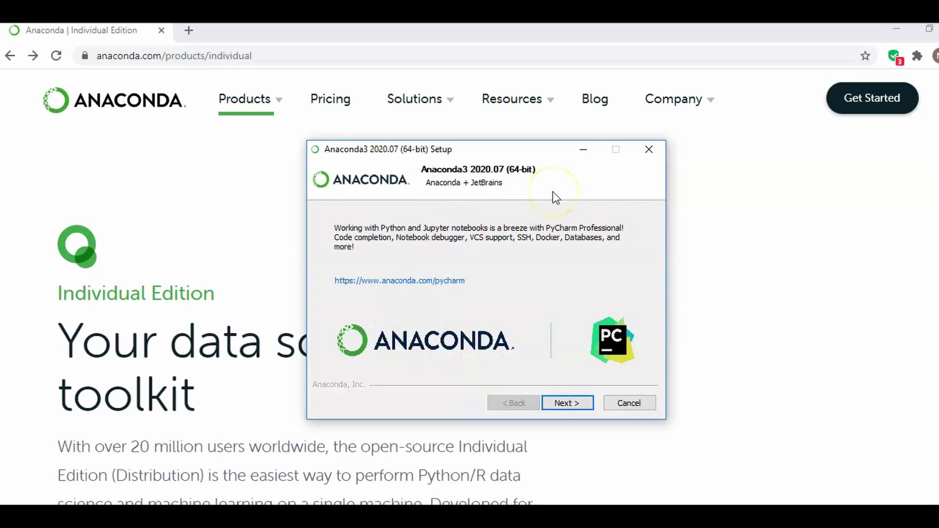
click(573, 400)
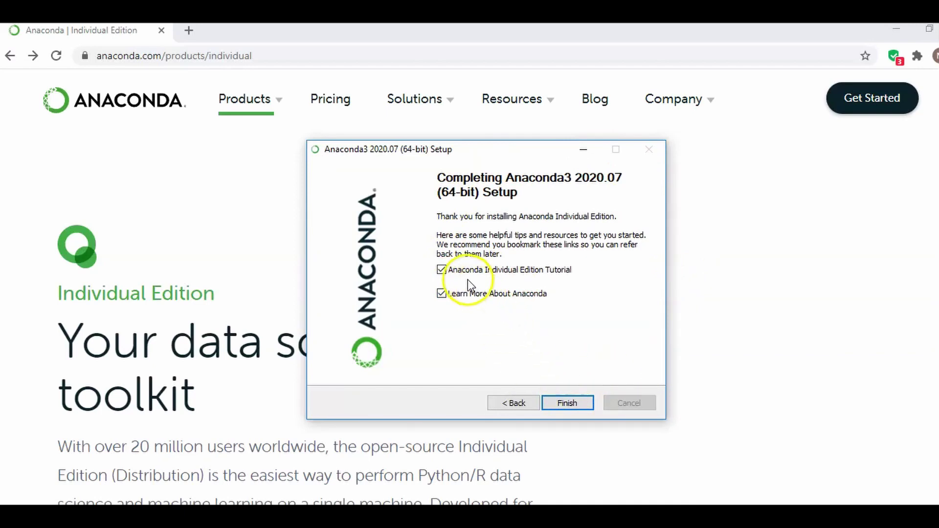
click(441, 271)
click(441, 293)
click(566, 402)
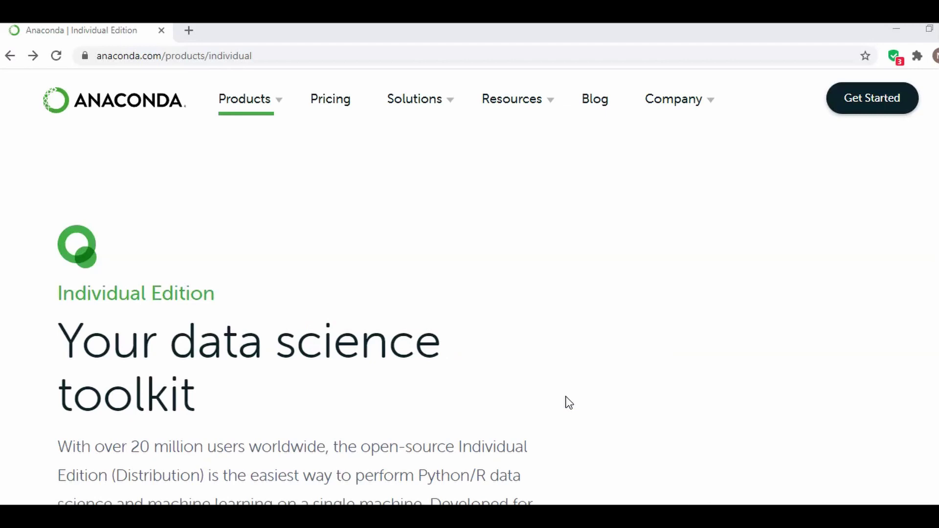
- Examine the programs installed in the Anaconda3 (64-bit) application folder
key(super)
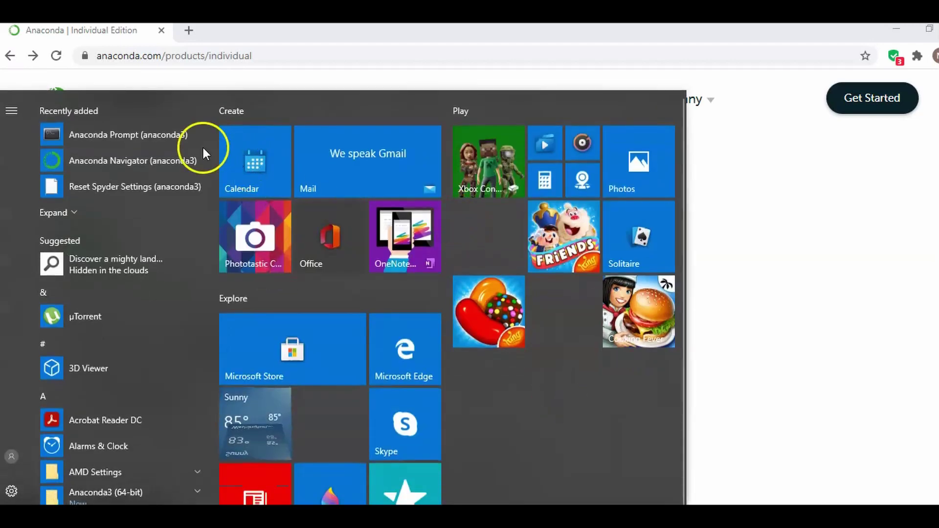
drag(211, 159, 209, 215)
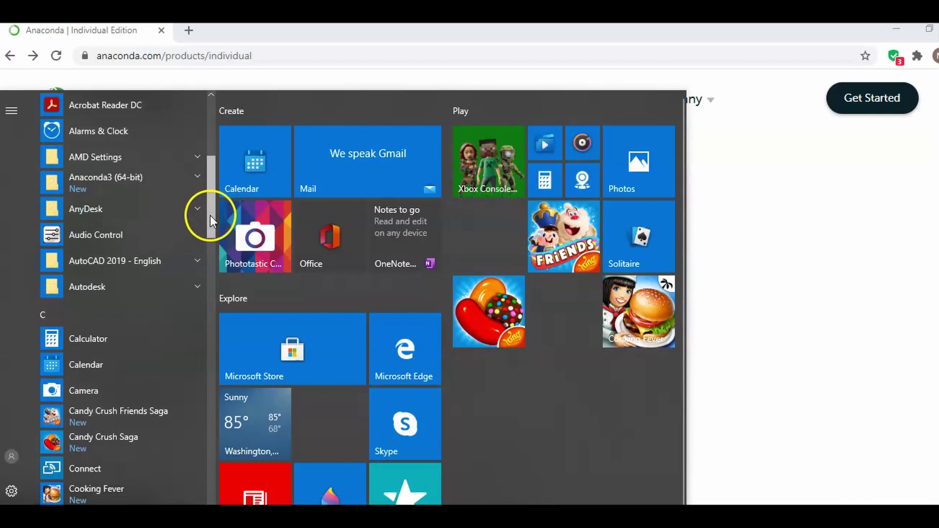
click(163, 177)
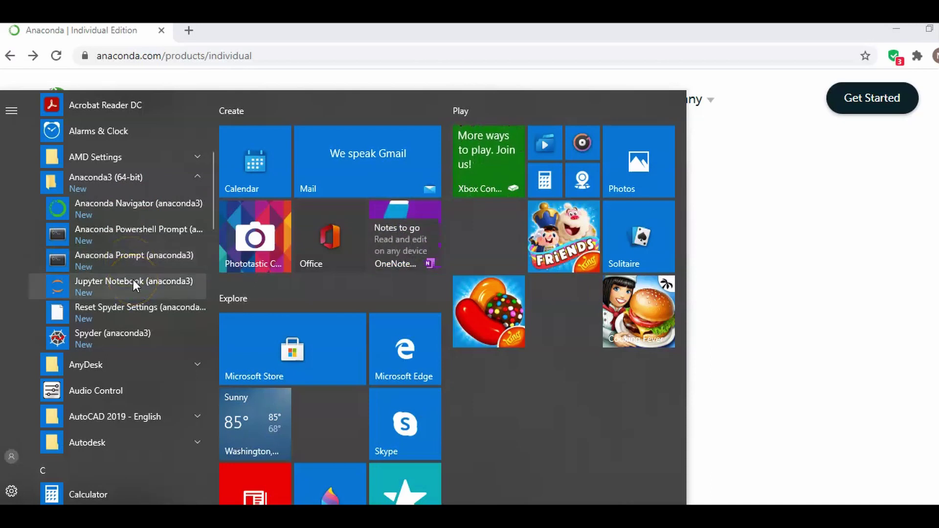
click(131, 334)
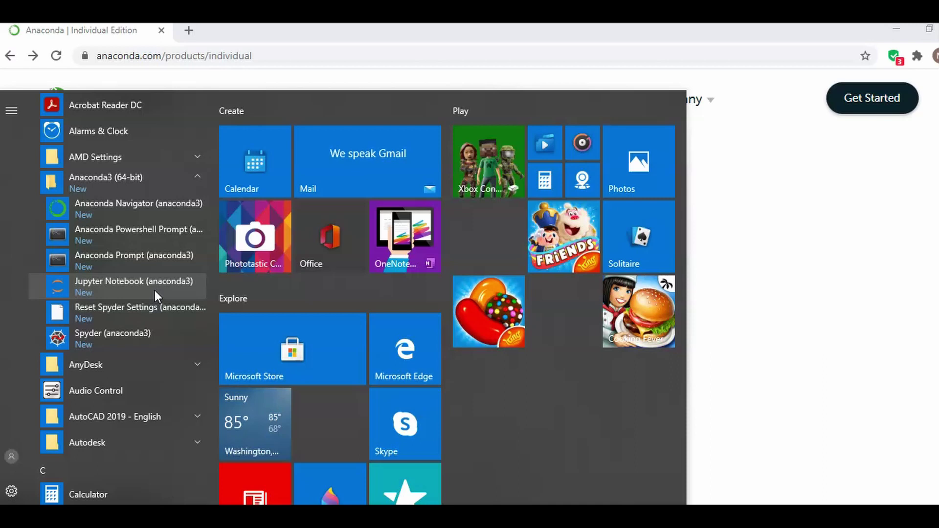
- Start Anaconda Navigator, acknowledge its welcome message with the help-improve option left on, and look over the applications on base (root)
click(161, 214)
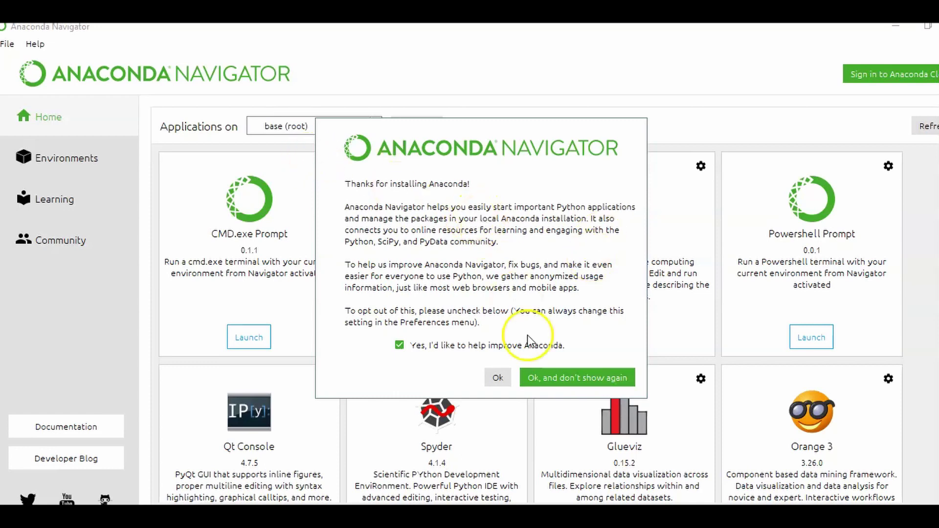
click(498, 377)
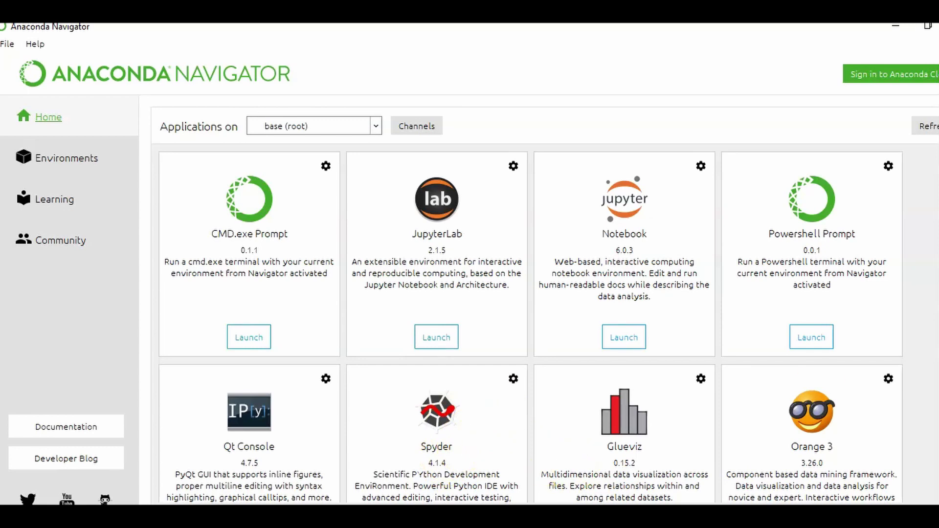
scroll(802, 257, down, 5)
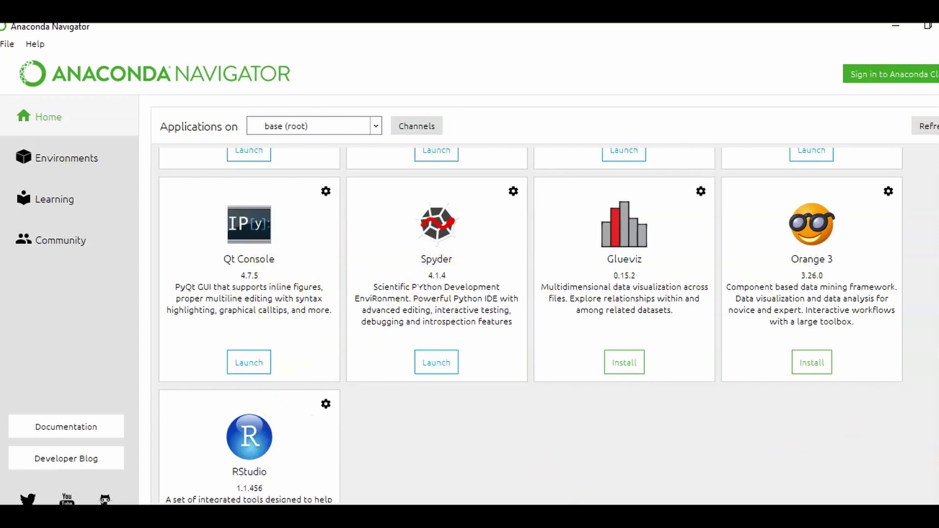
scroll(530, 322, up, 5)
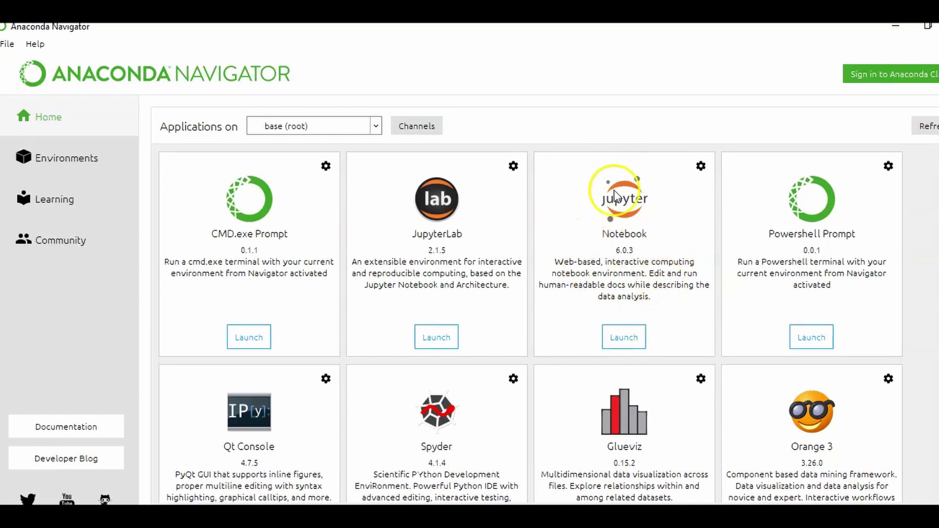
- Launch Jupyter Notebook 6.0.3 from the applications on base (root)
click(622, 338)
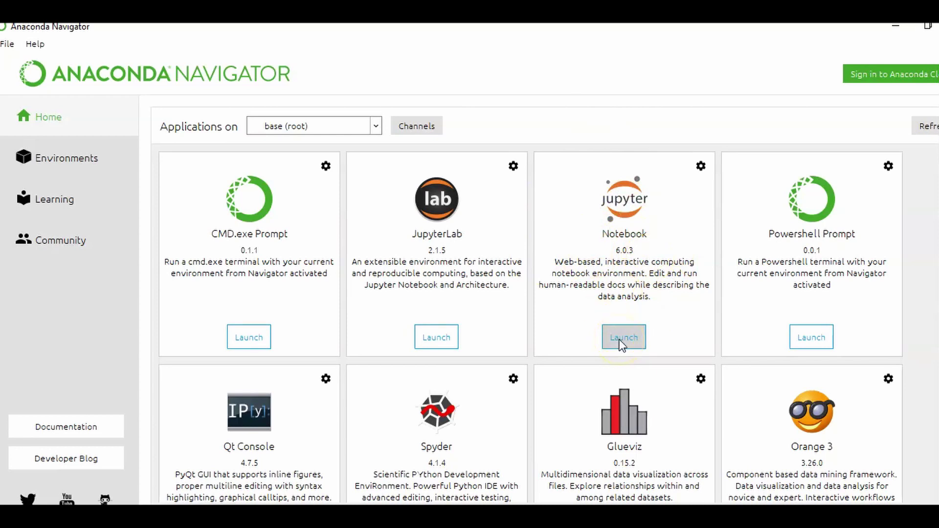
click(629, 337)
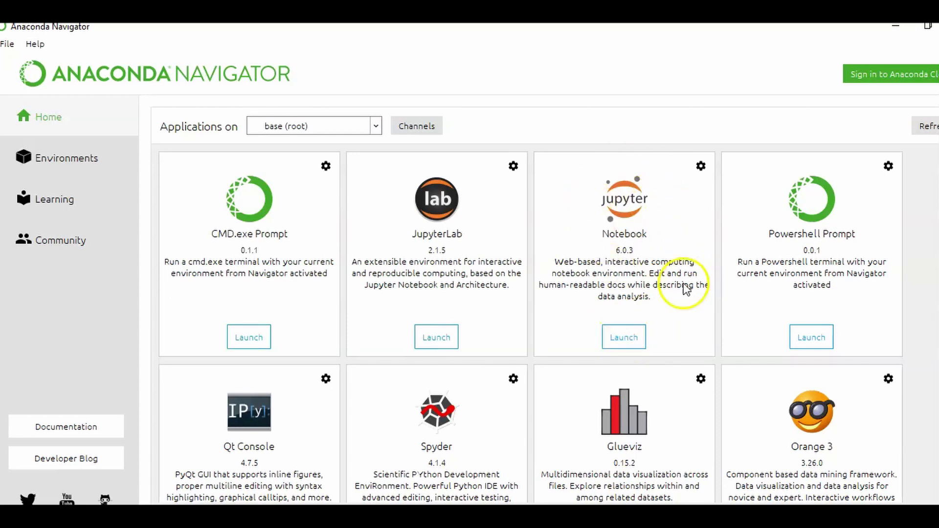
click(634, 338)
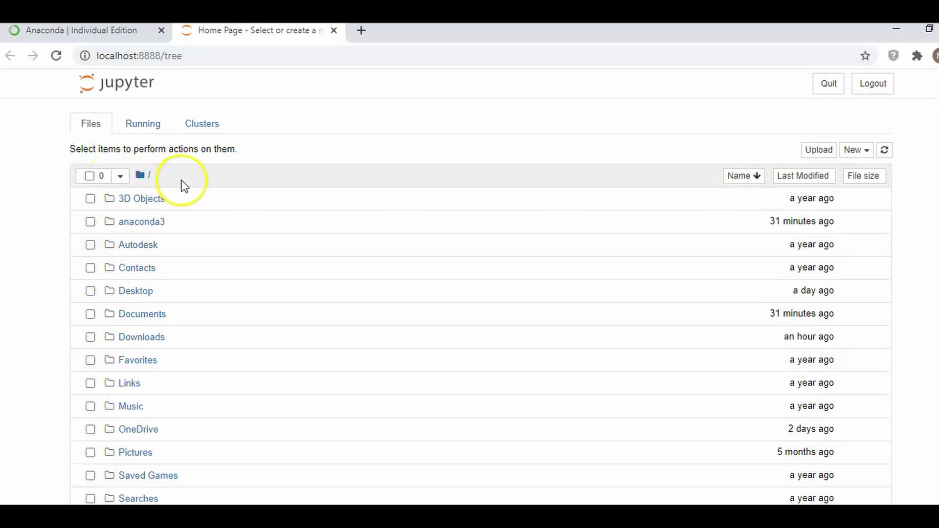
- Create a new Python 3 notebook in the Desktop folder
click(143, 296)
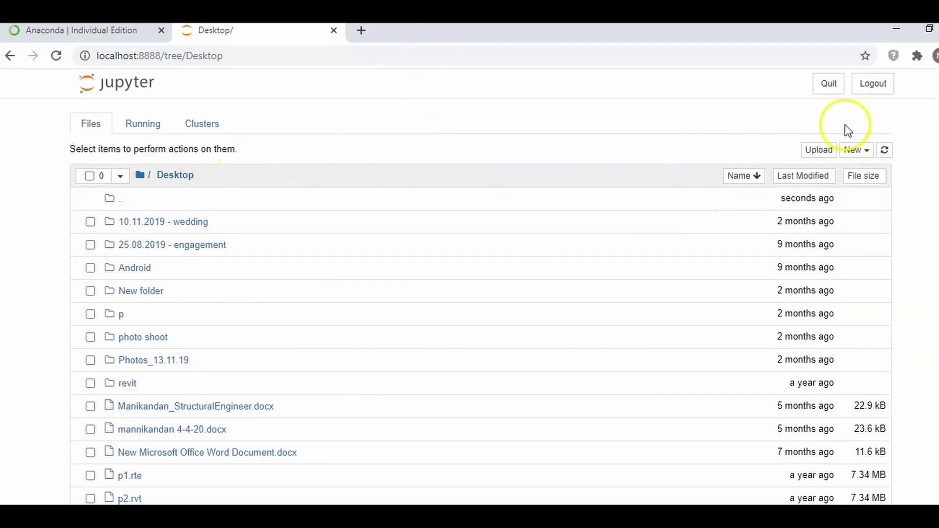
click(856, 150)
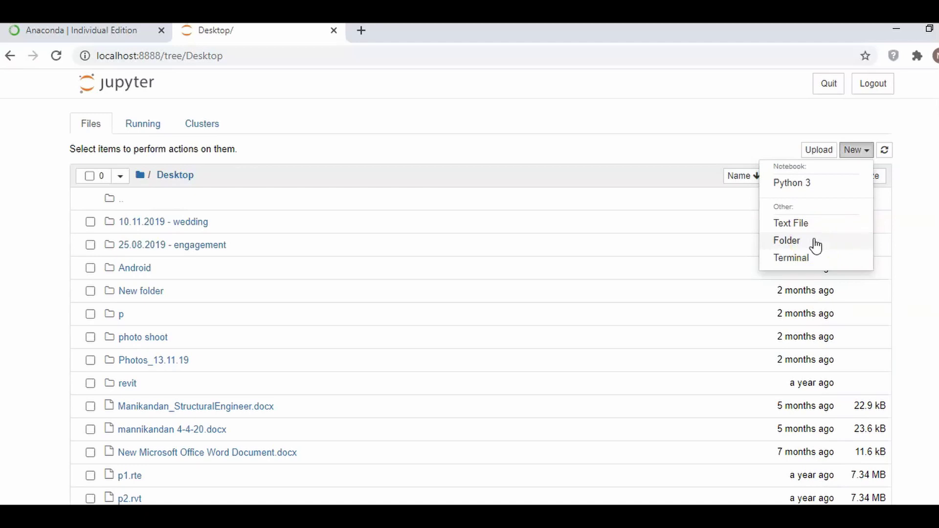
click(824, 187)
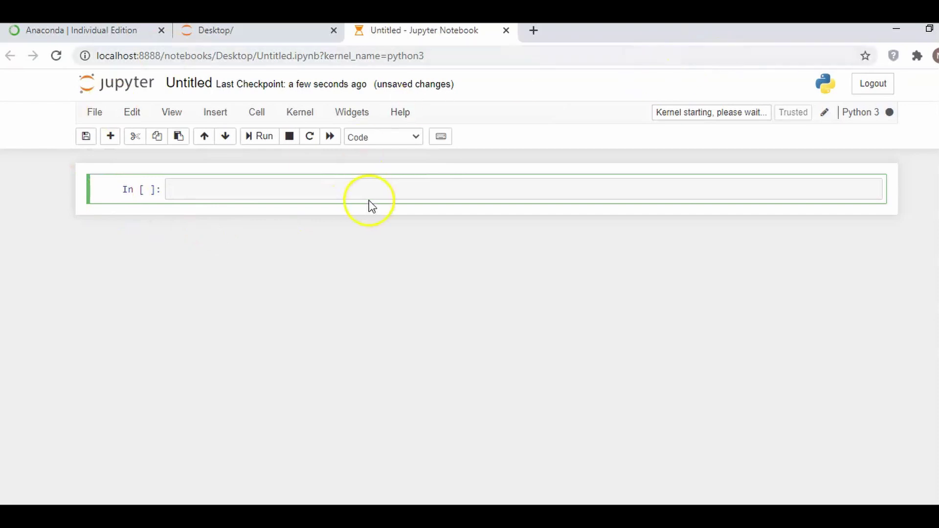
- Rename the untitled notebook as testnotebook
click(198, 84)
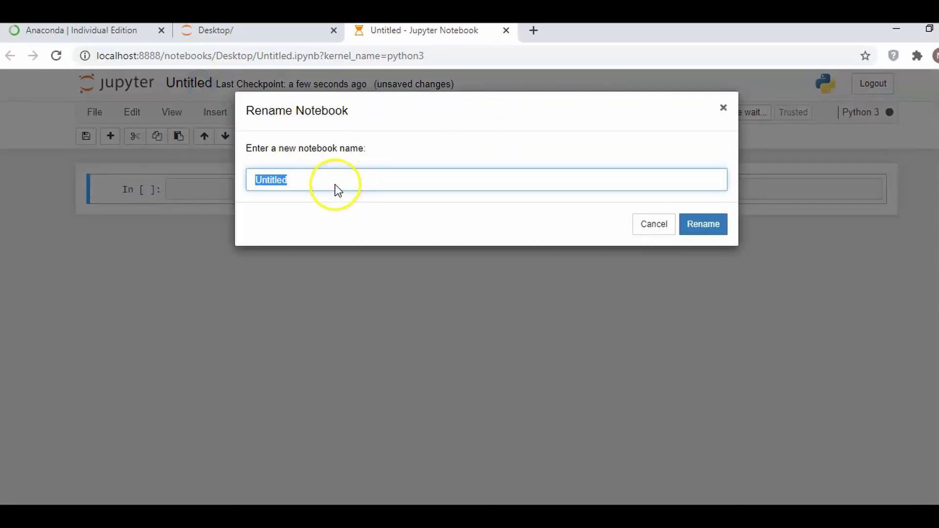
text(firsdt)
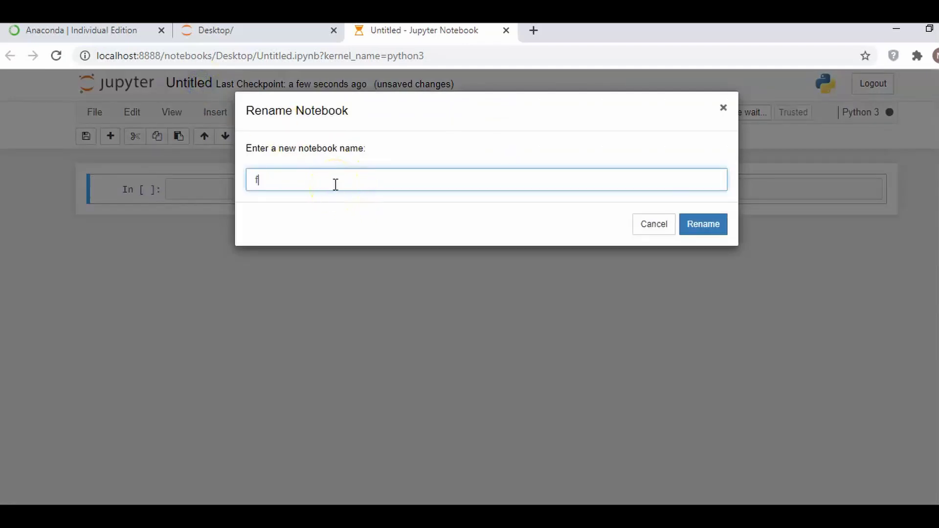
key(BackSpace)
key(BackSpace)
key(BackSpace)
key(BackSpace)
key(BackSpace)
key(BackSpace)
text(testnotebook)
click(711, 225)
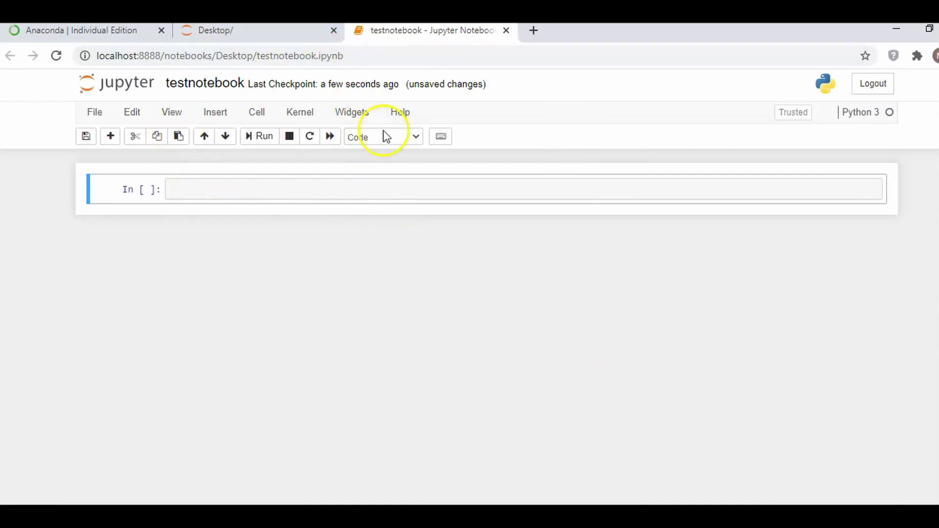
- Find testnotebook.ipynb in the Desktop file list and open it from there
click(264, 31)
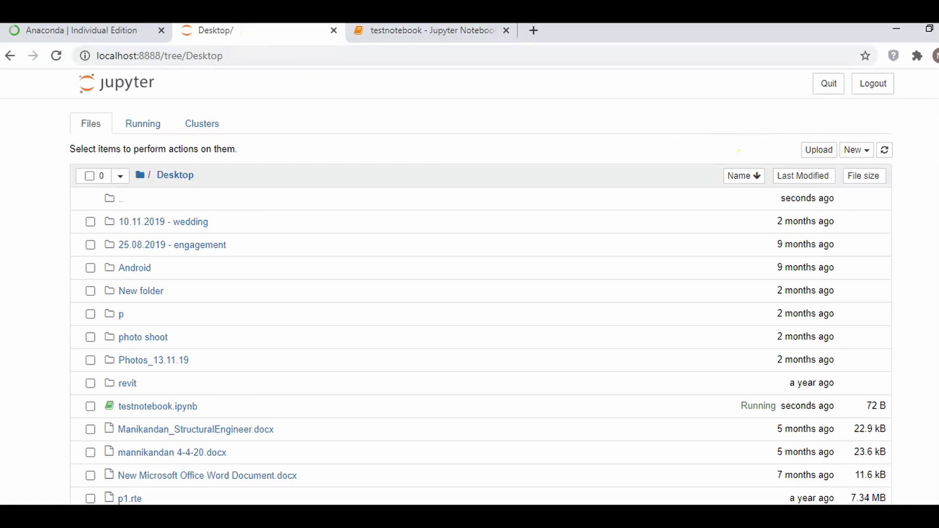
scroll(470, 293, down, 1)
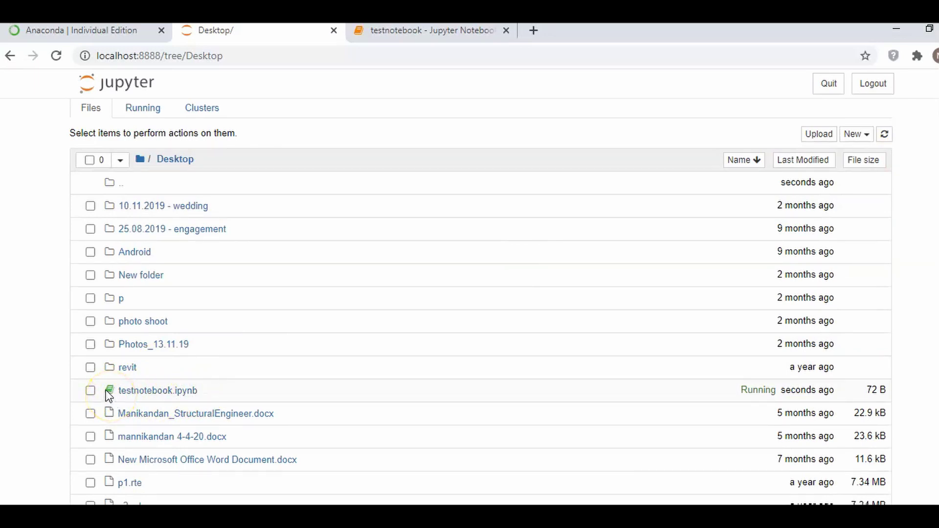
click(183, 394)
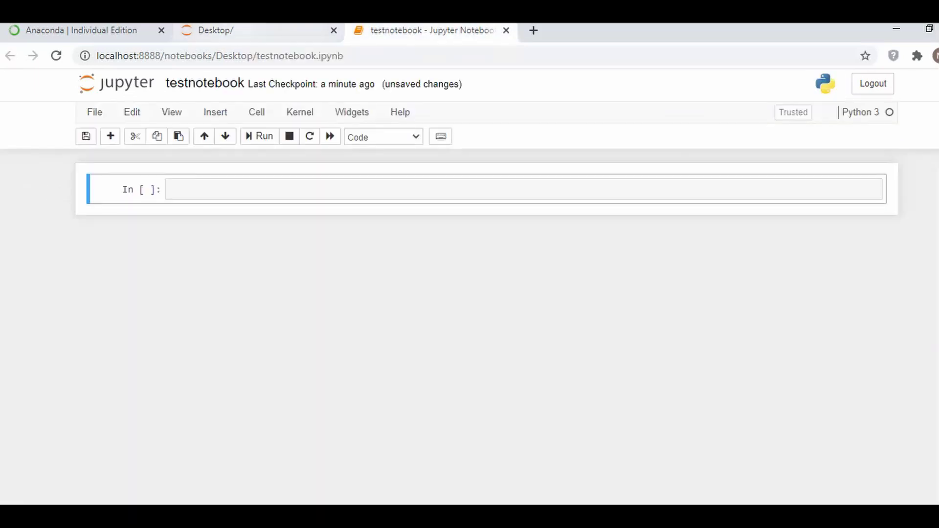
- Check the currently running Jupyter notebooks, return to the Desktop file list and open testnotebook.ipynb again
click(209, 32)
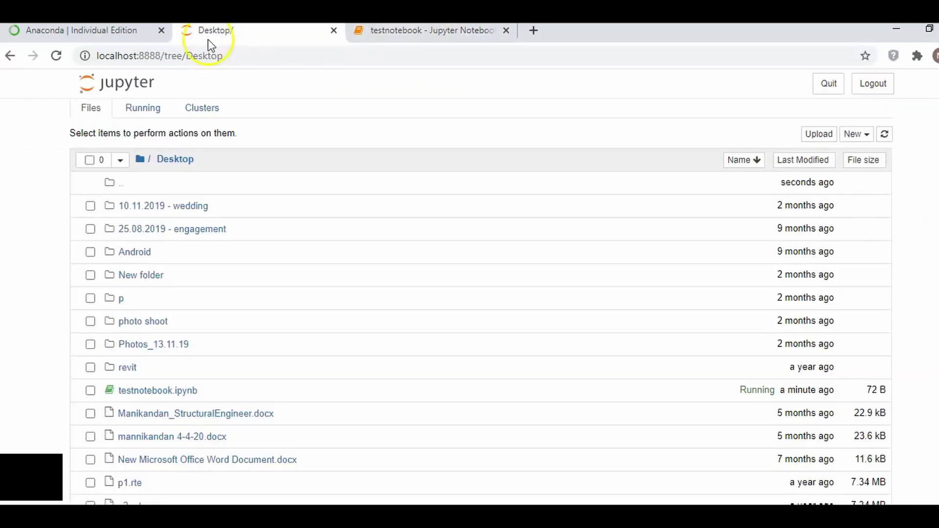
click(139, 115)
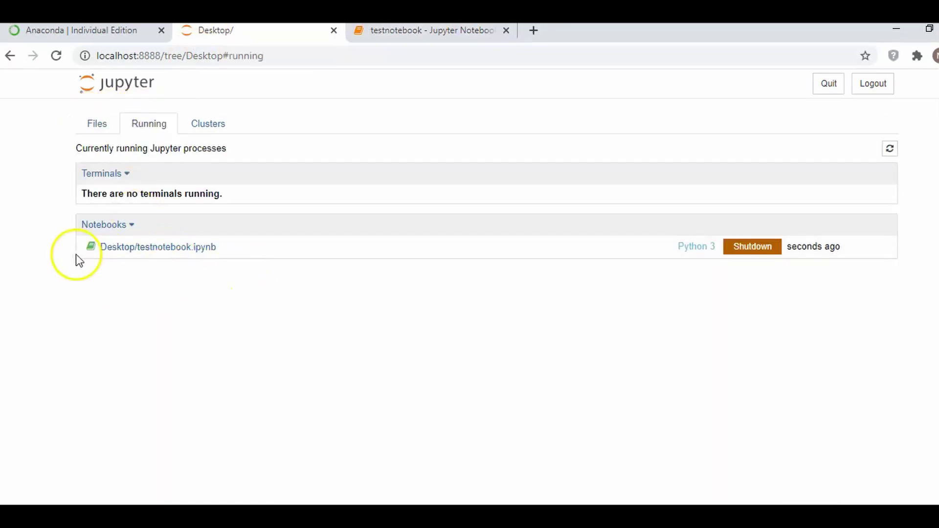
click(103, 123)
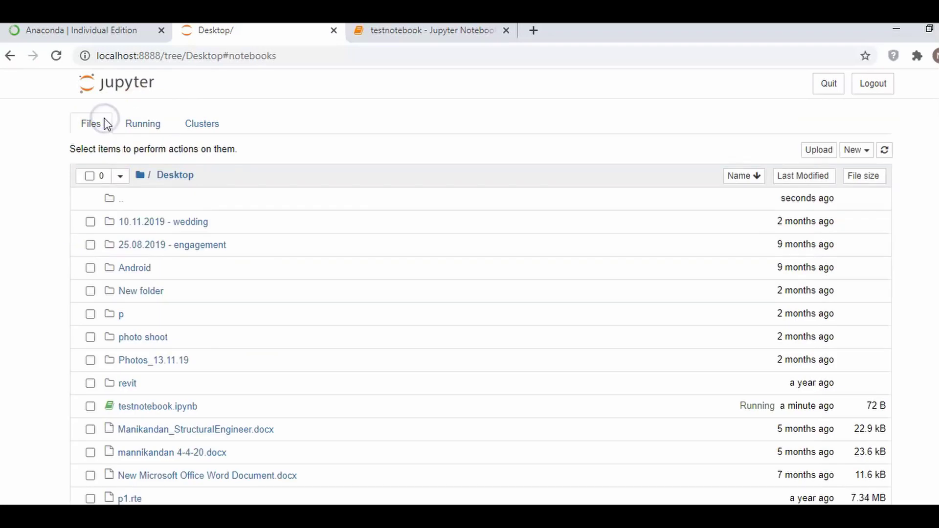
click(157, 406)
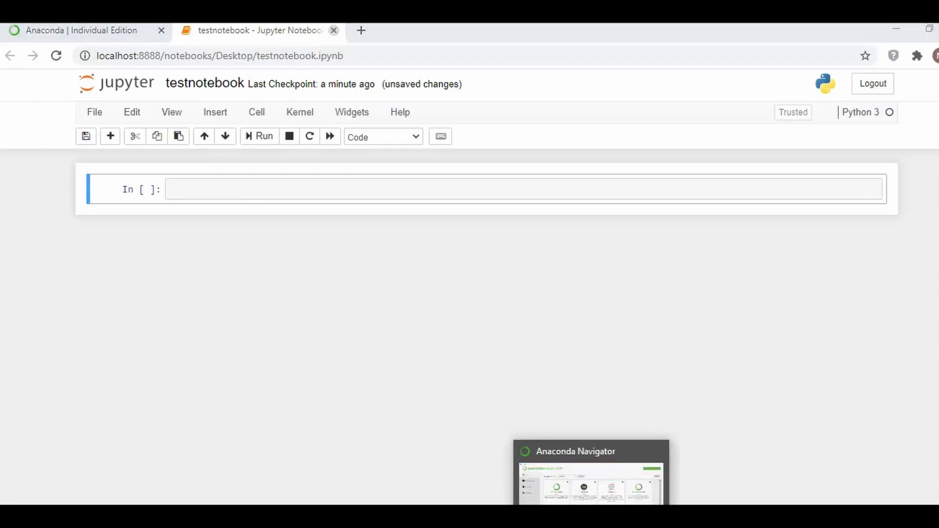
- Switch to Anaconda Navigator to view its Notebook entry, return to the browser and close the testnotebook page
click(591, 471)
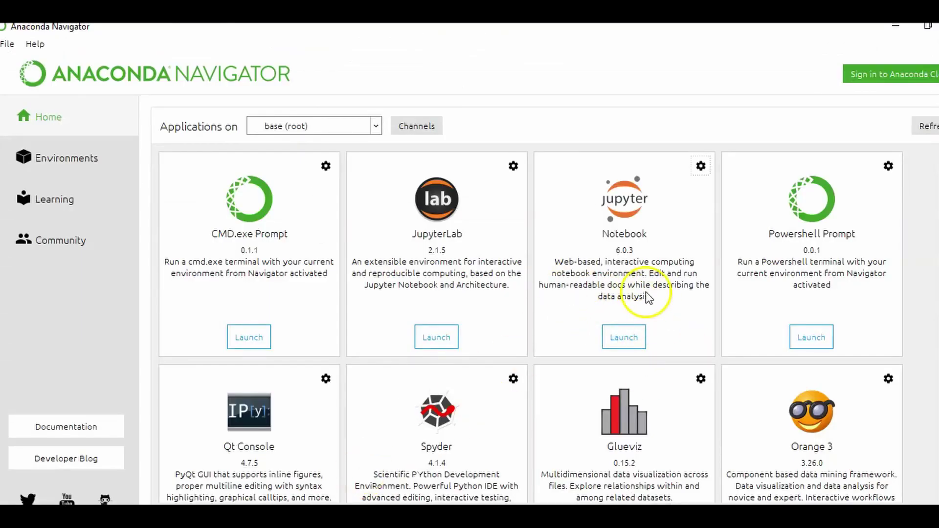
key(alt)
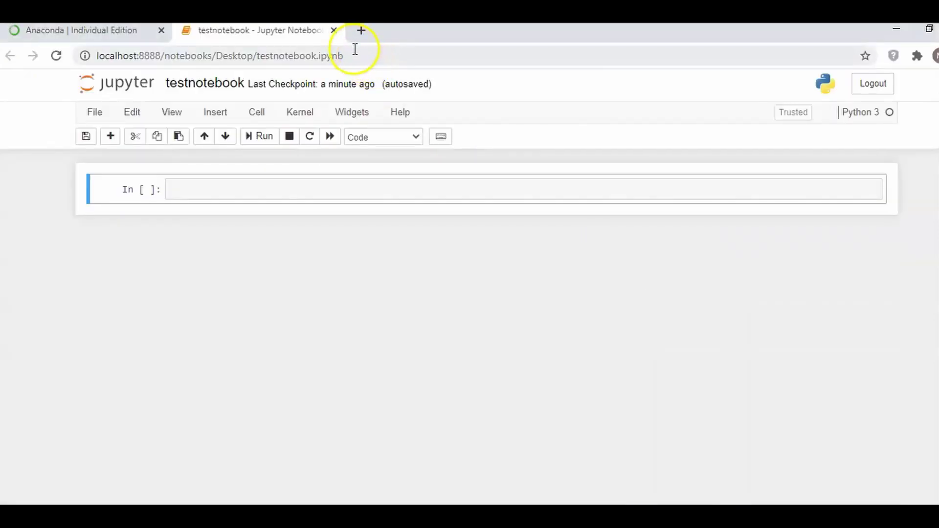
click(333, 31)
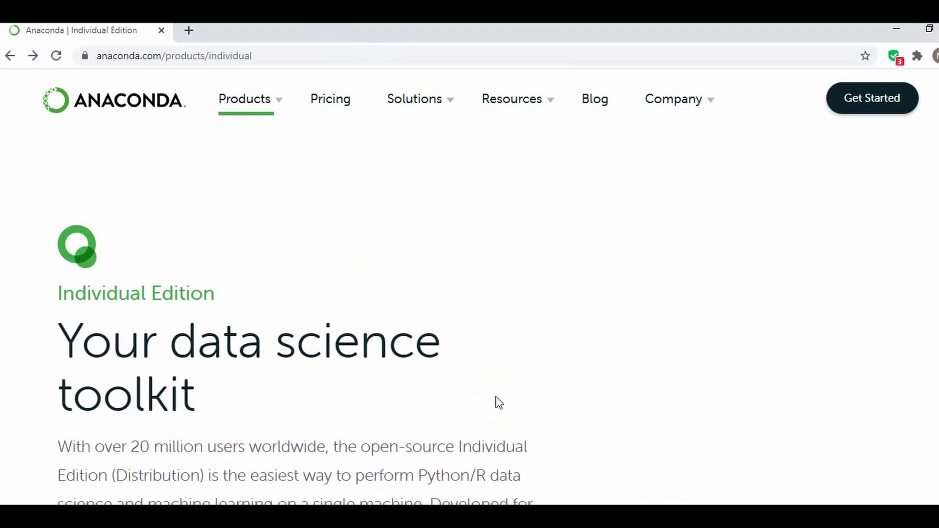
- Open Anaconda Prompt (anaconda3) from the Anaconda3 (64-bit) application folder
key(super)
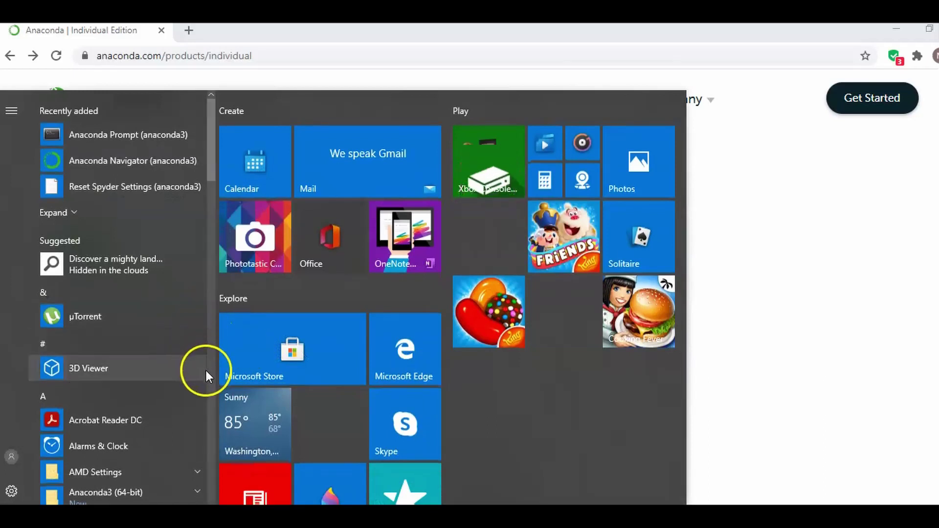
scroll(209, 374, down, 5)
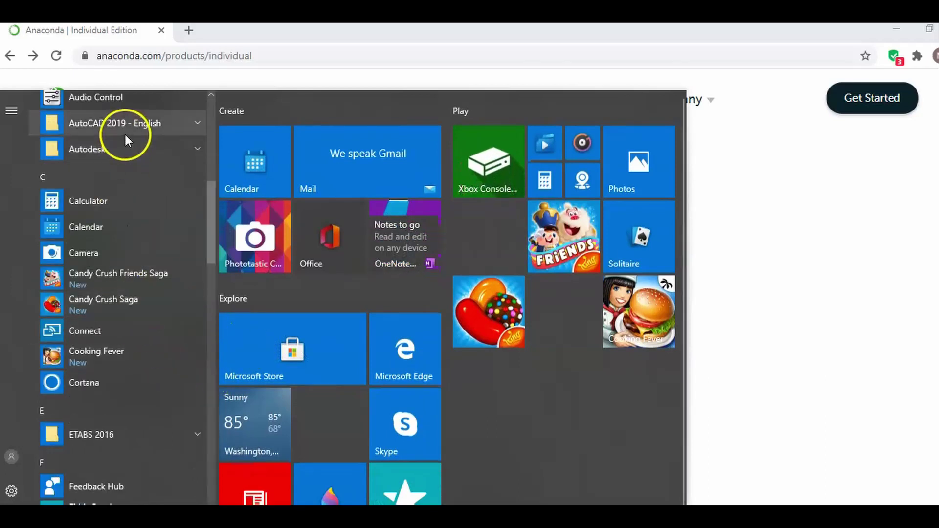
scroll(213, 214, up, 3)
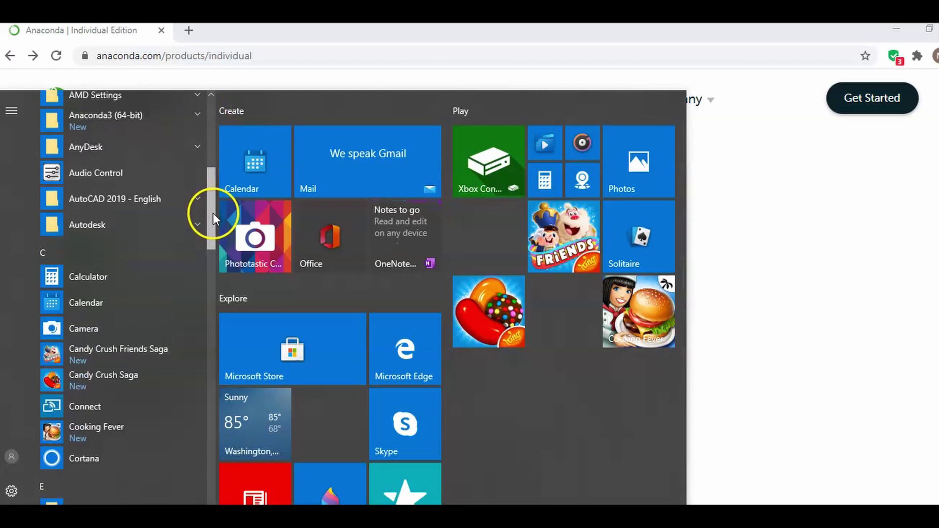
click(163, 148)
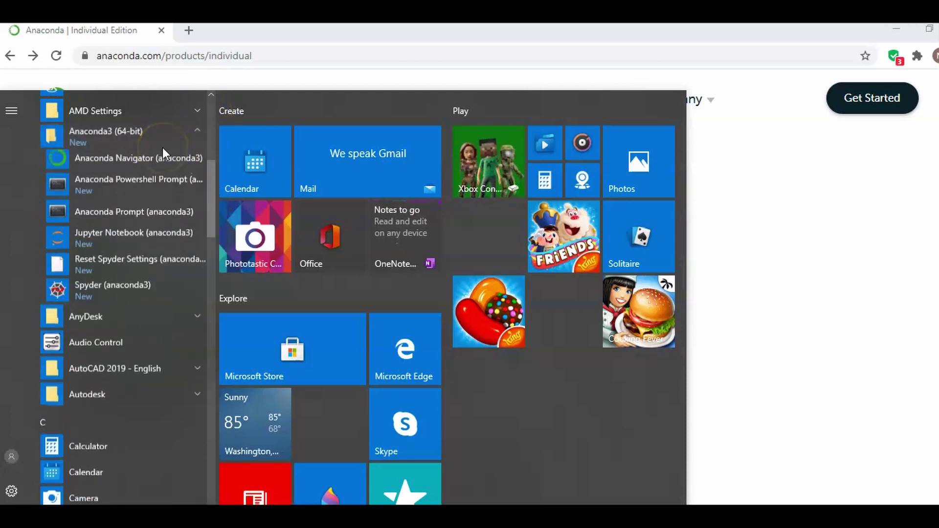
click(123, 213)
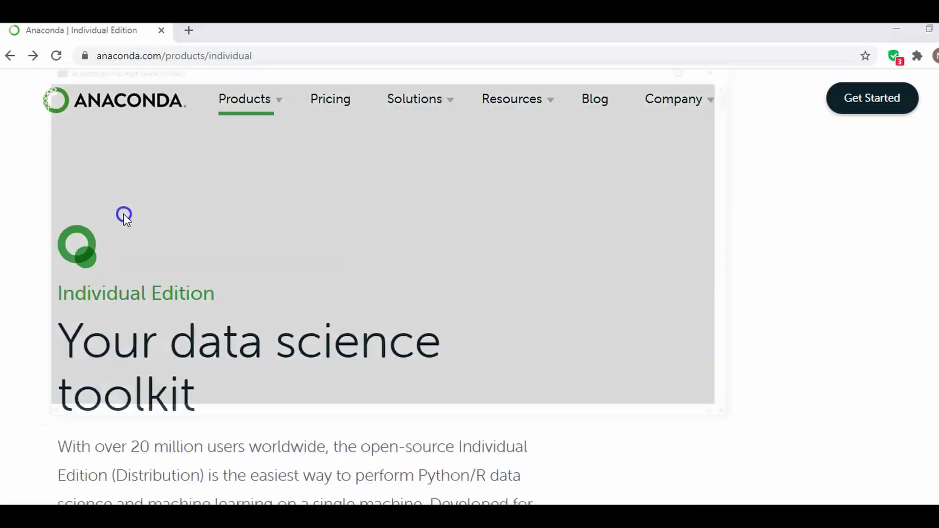
- Start the notebook server by running the command "jupyter notebook"
text(jupyter n)
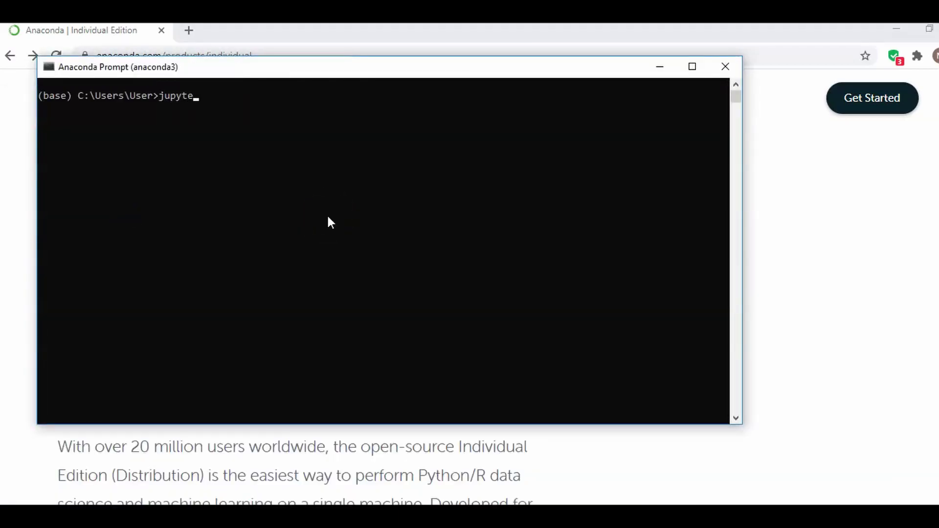
text(otebook)
key(Return)
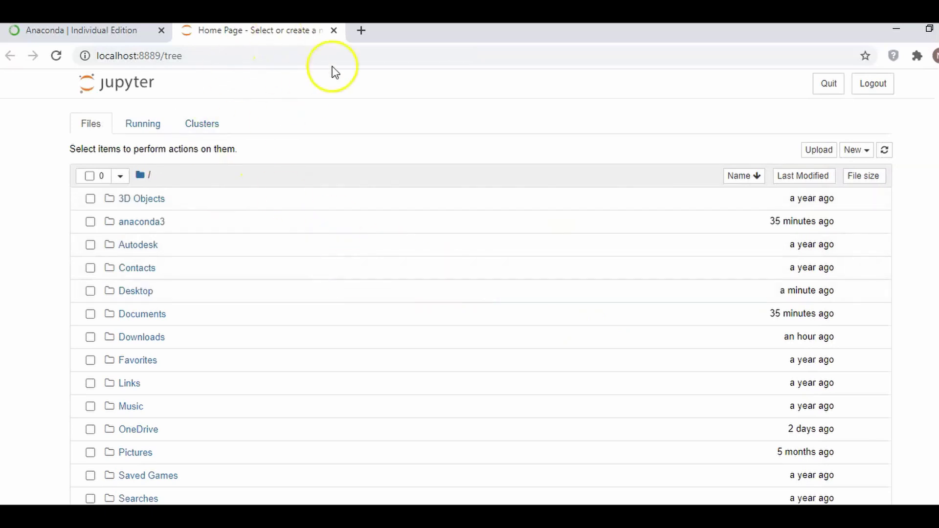
- Copy the localhost:8889 URL including its access token from Anaconda Prompt and open it in a new browser tab
key(alt+Tab)
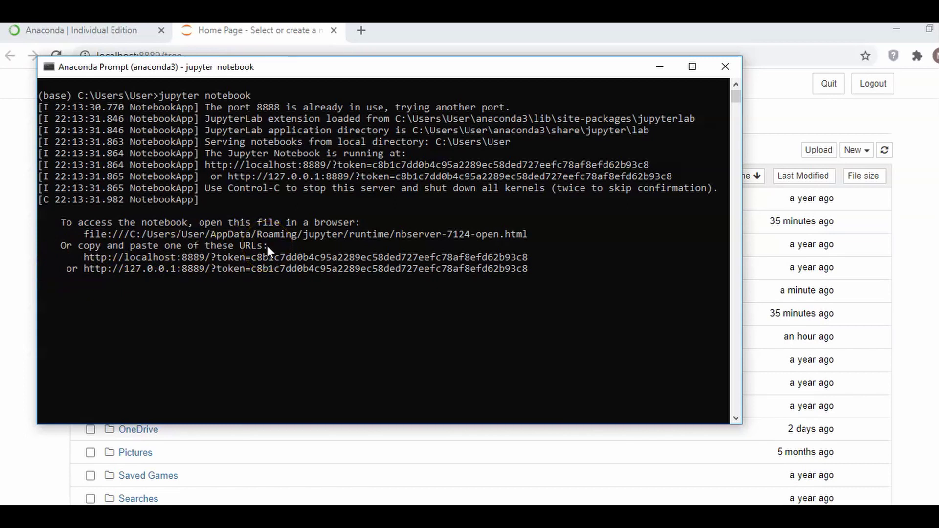
drag(84, 257, 232, 266)
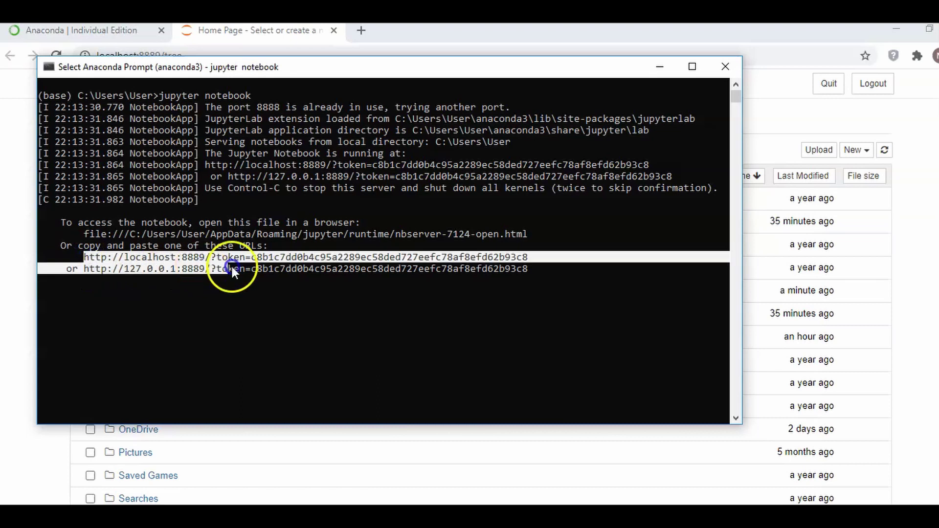
drag(322, 266, 526, 260)
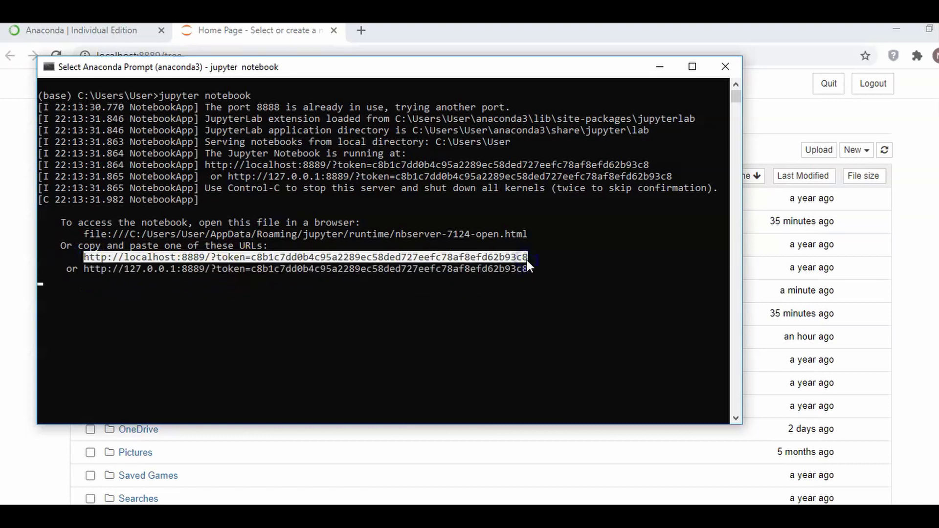
right_click(441, 99)
click(361, 30)
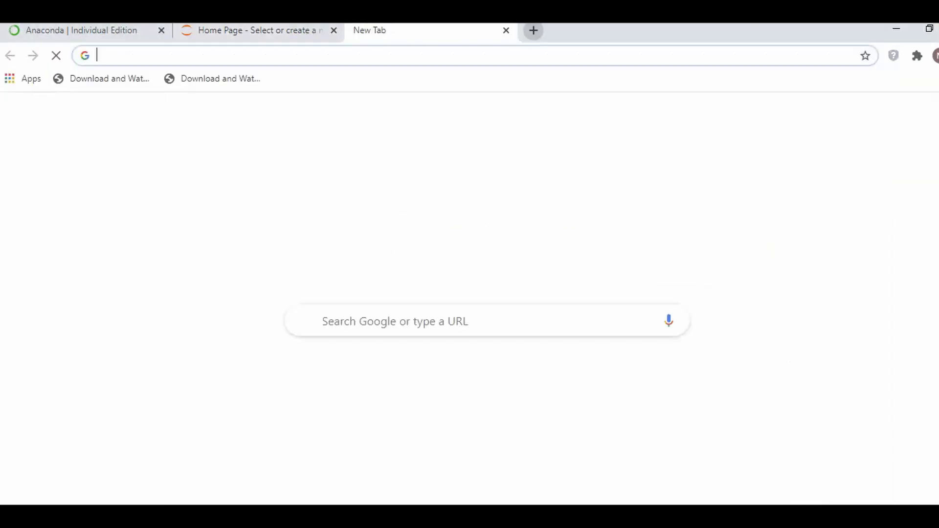
key(ctrl+v)
key(Return)
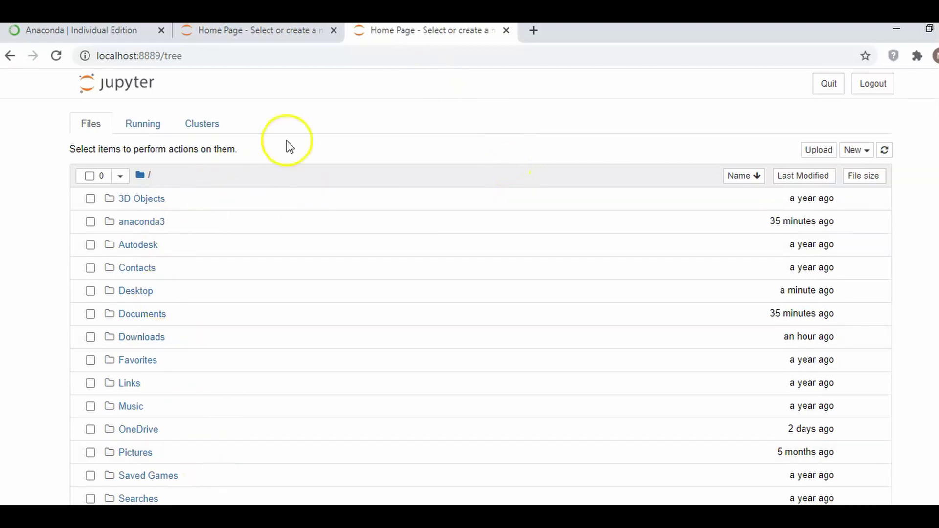
- Close both Jupyter home pages in the browser and start Jupyter Notebook (anaconda3) from the Anaconda3 (64-bit) application folder
click(331, 31)
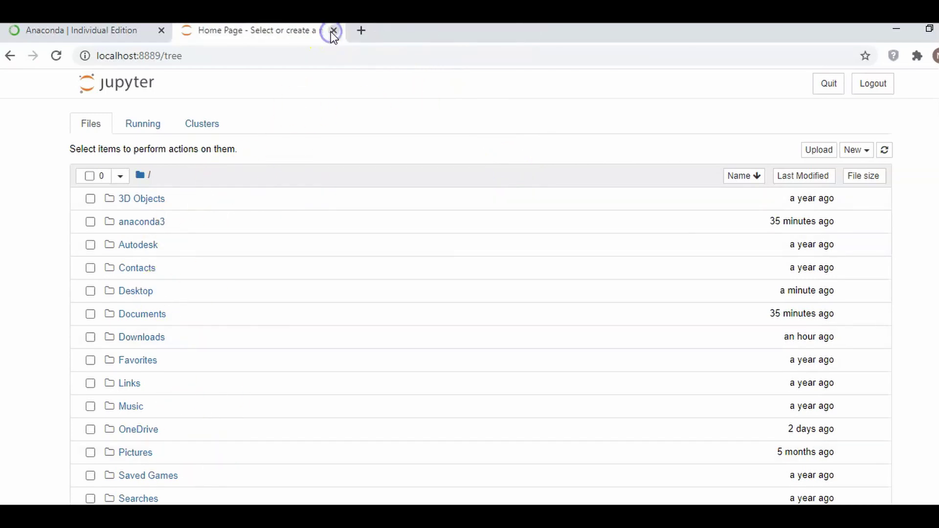
click(331, 31)
key(super)
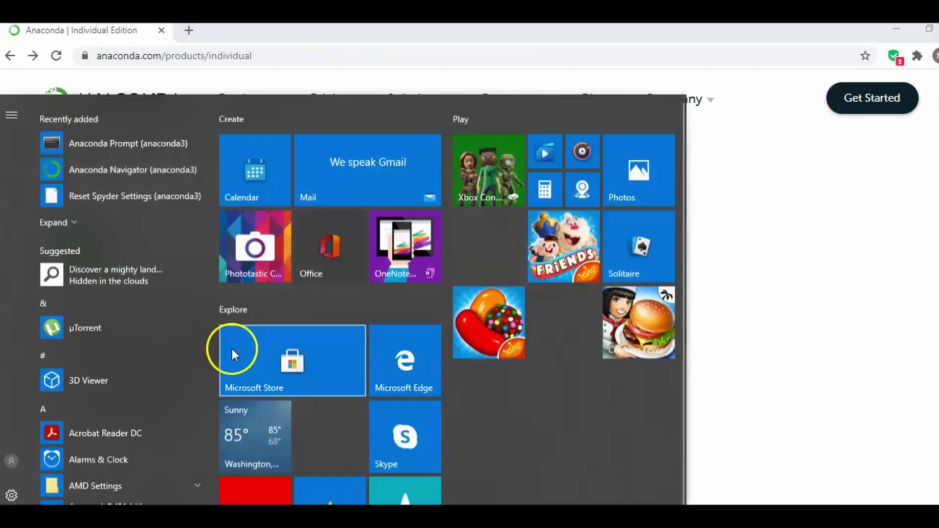
scroll(206, 341, down, 5)
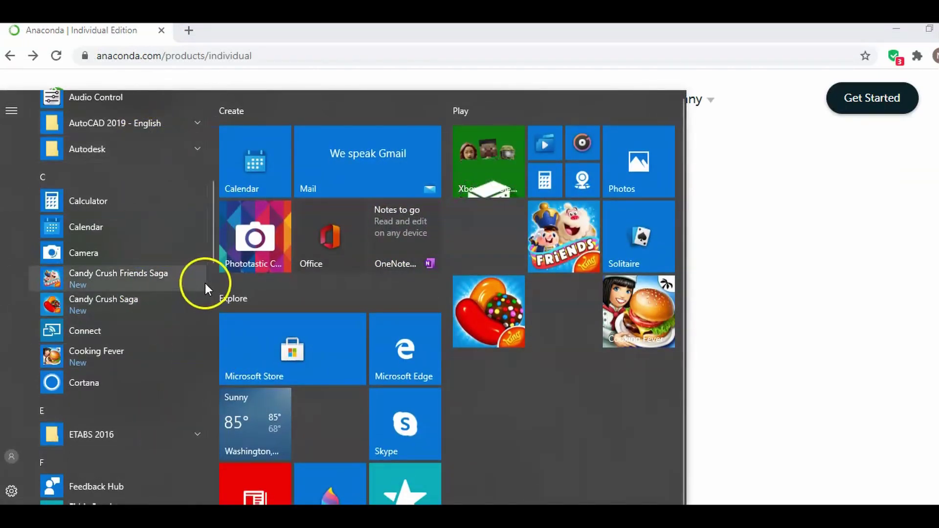
scroll(209, 246, up, 1)
scroll(209, 247, up, 2)
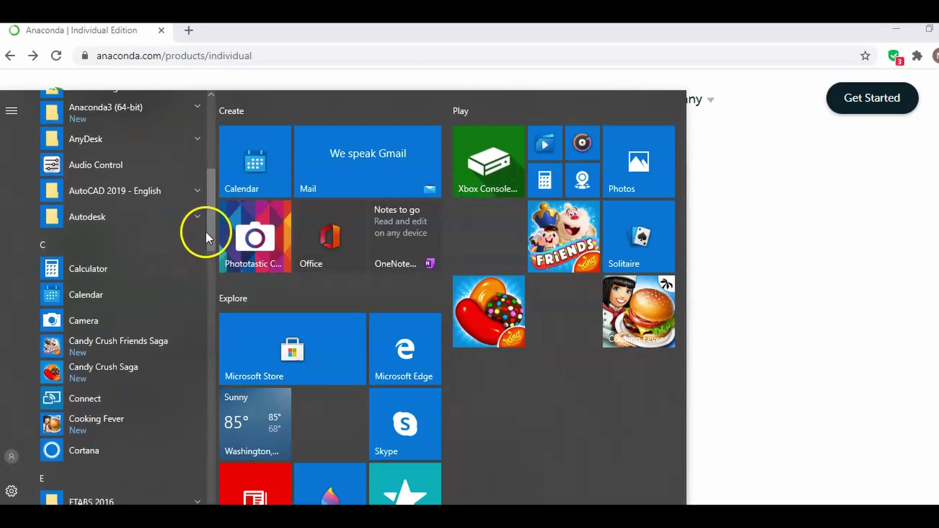
click(171, 110)
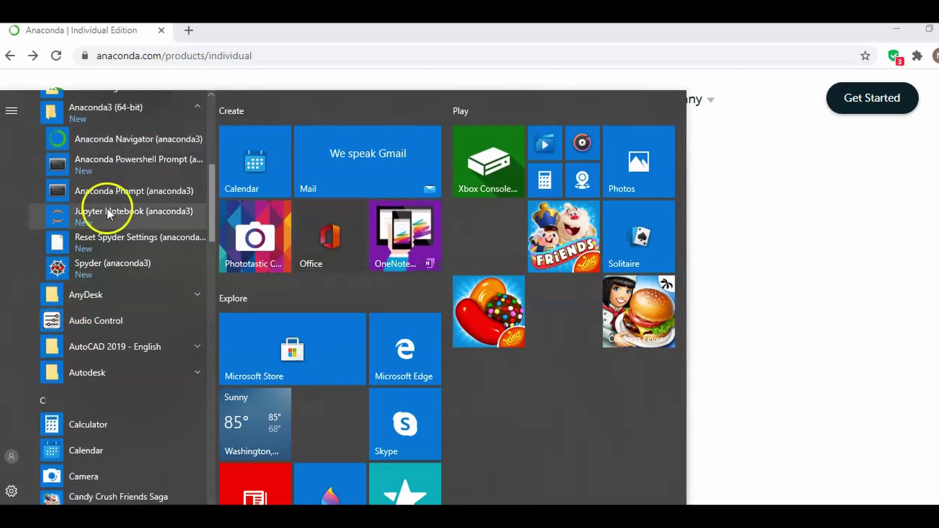
click(119, 221)
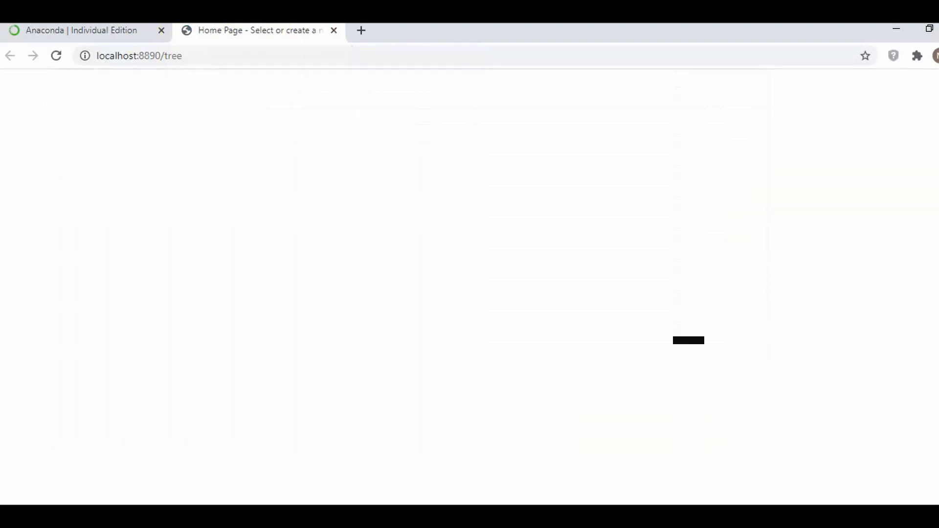
- View the new Jupyter home page, switch to the Anaconda Prompt window and on to Anaconda Navigator to review the ways of launching Notebook
click(311, 37)
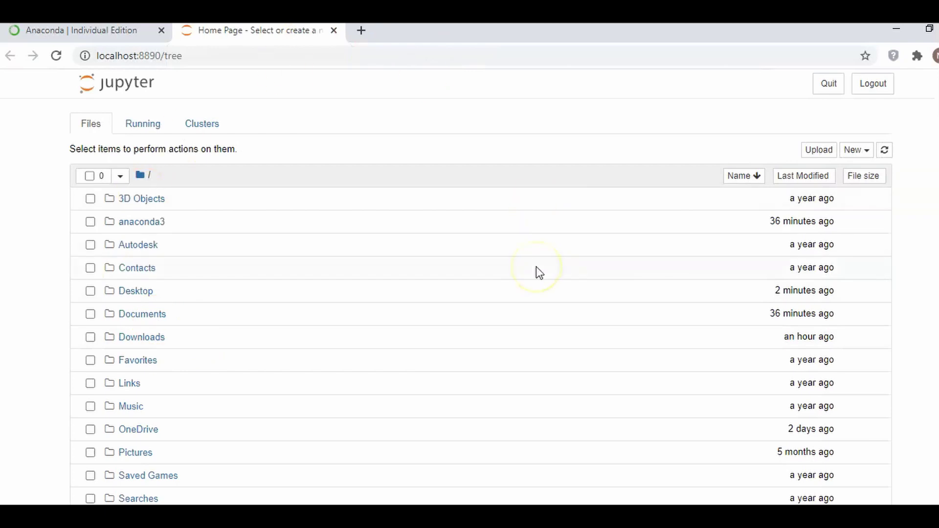
key(alt+Tab)
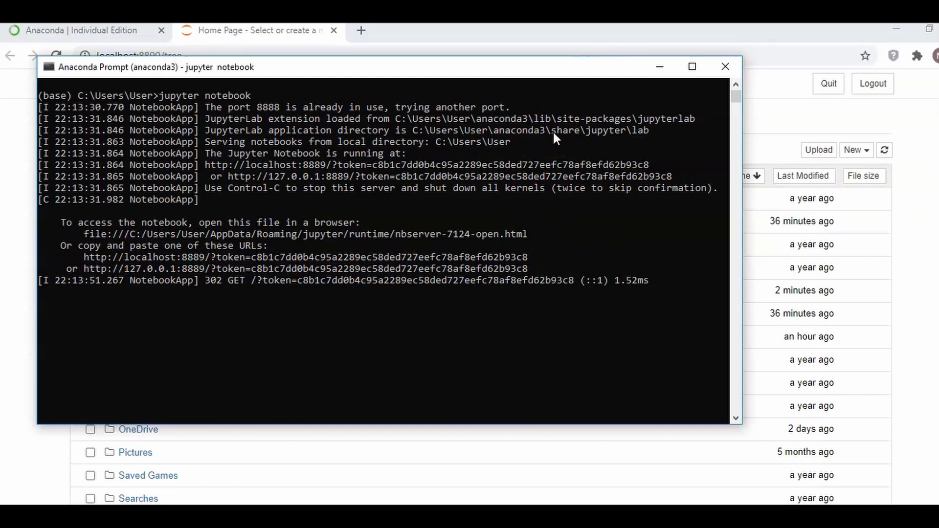
key(alt+Tab)
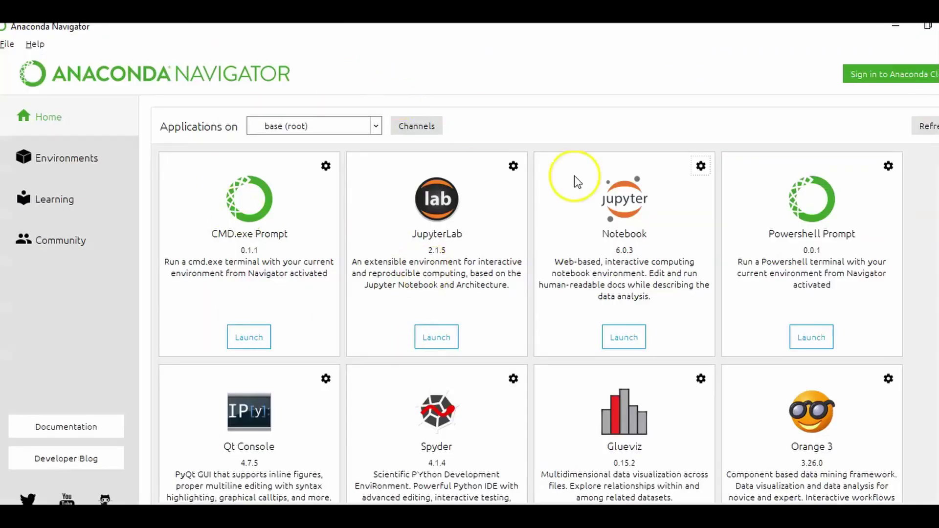